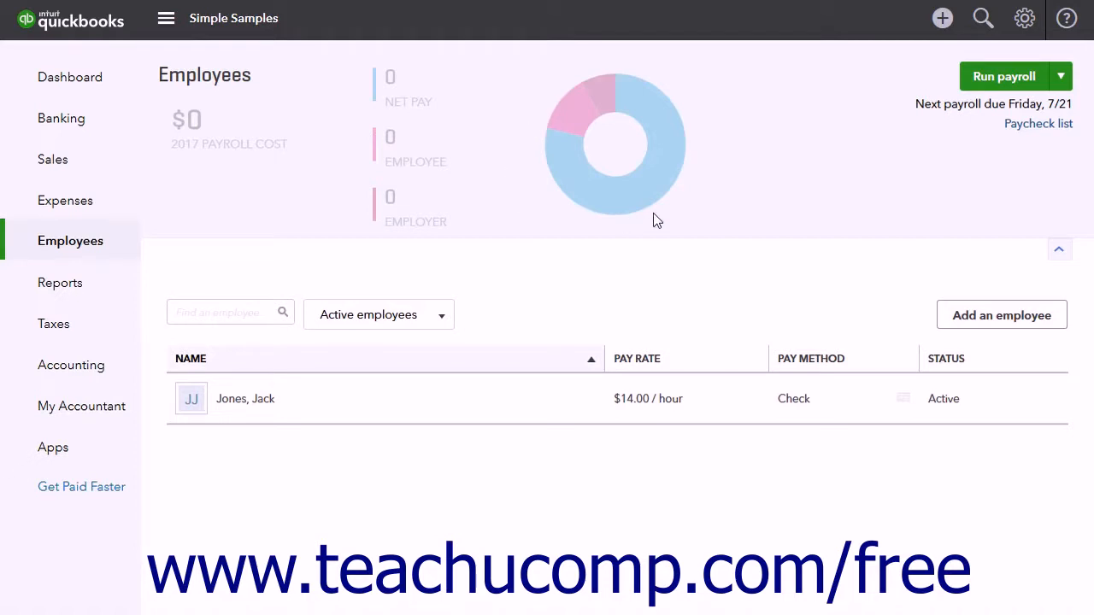
Examine the employee list's payroll cost summary, search field, status filter options and sorting by name
left_click(1057, 253)
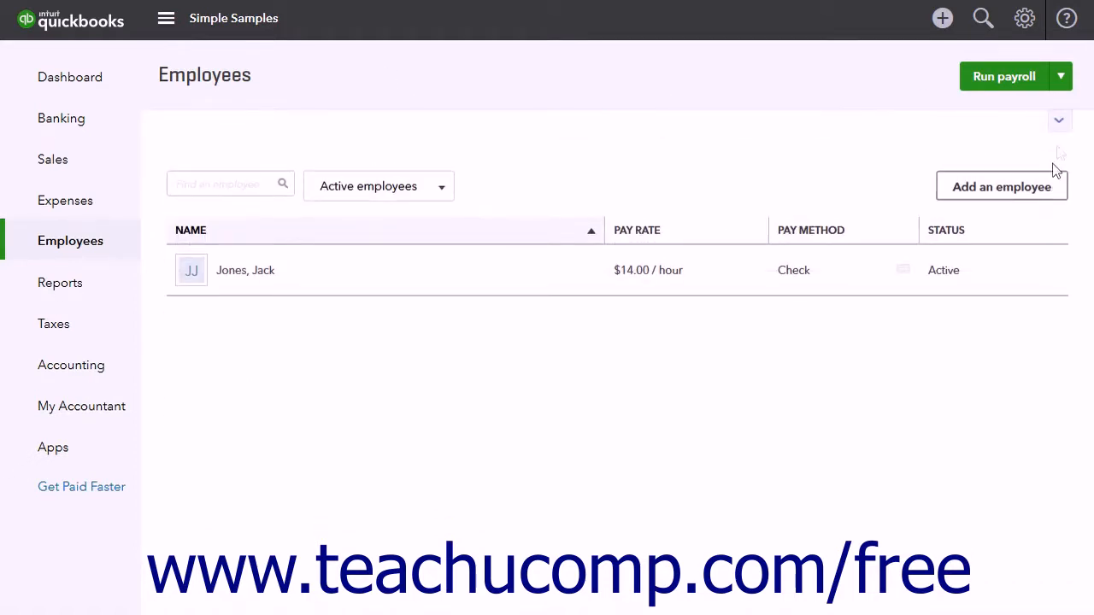
left_click(1059, 125)
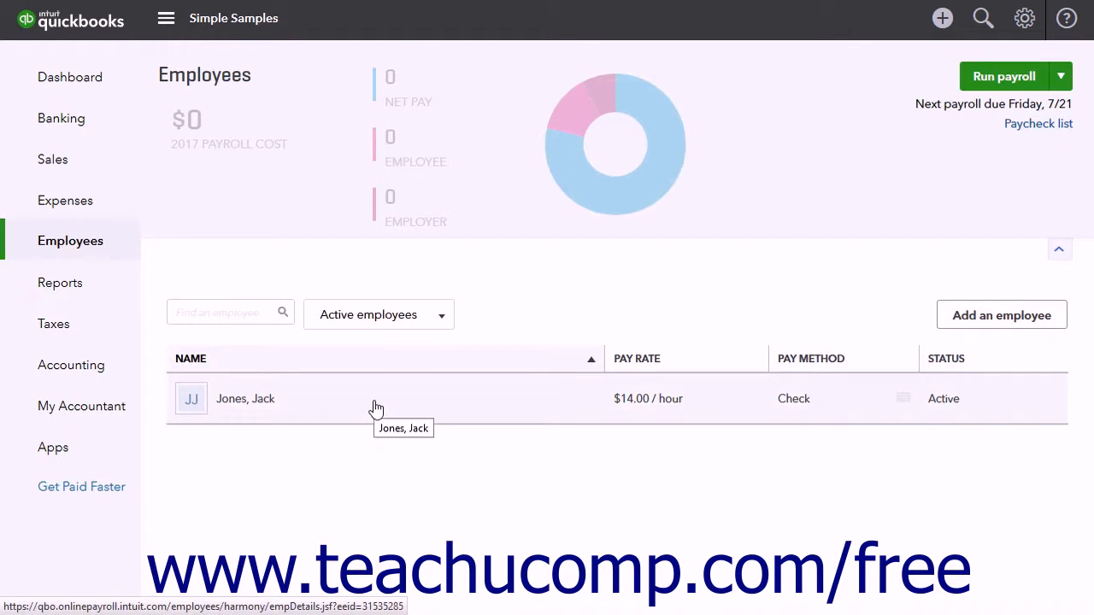
left_click(243, 311)
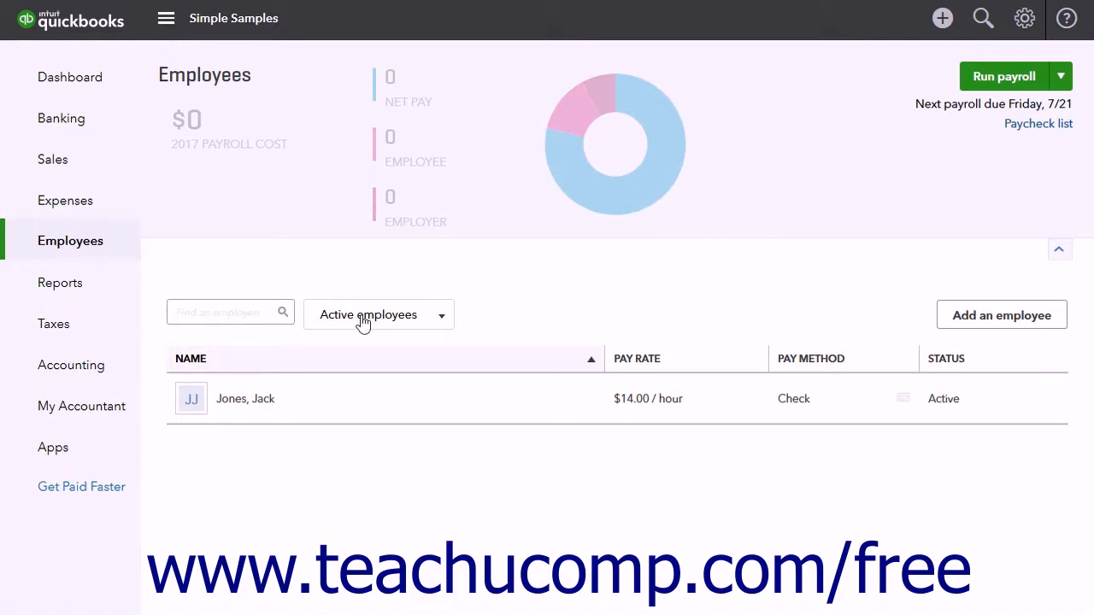
left_click(444, 320)
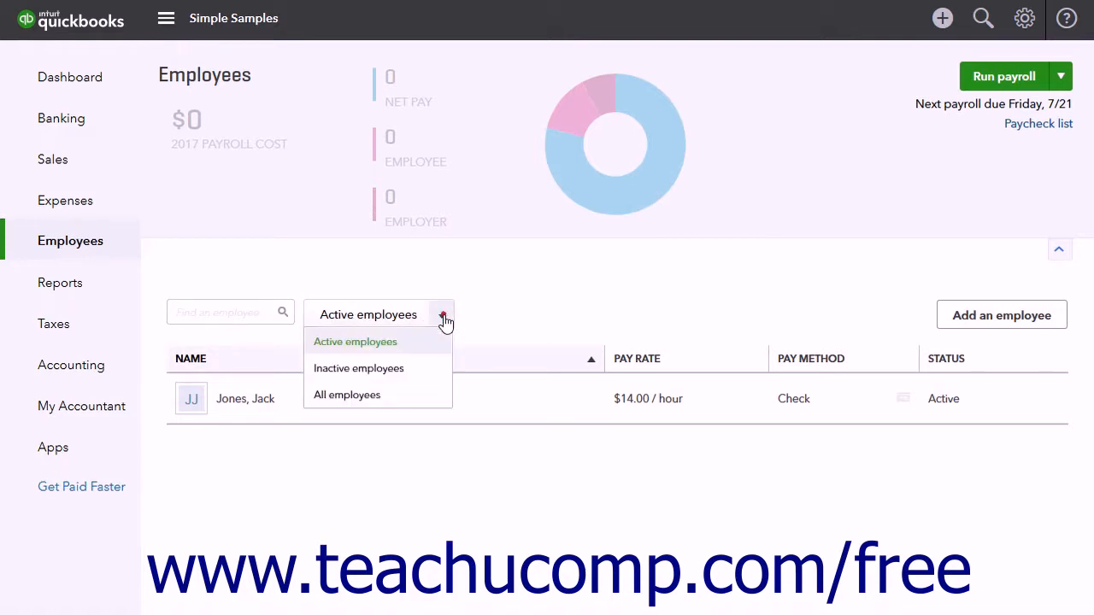
left_click(443, 320)
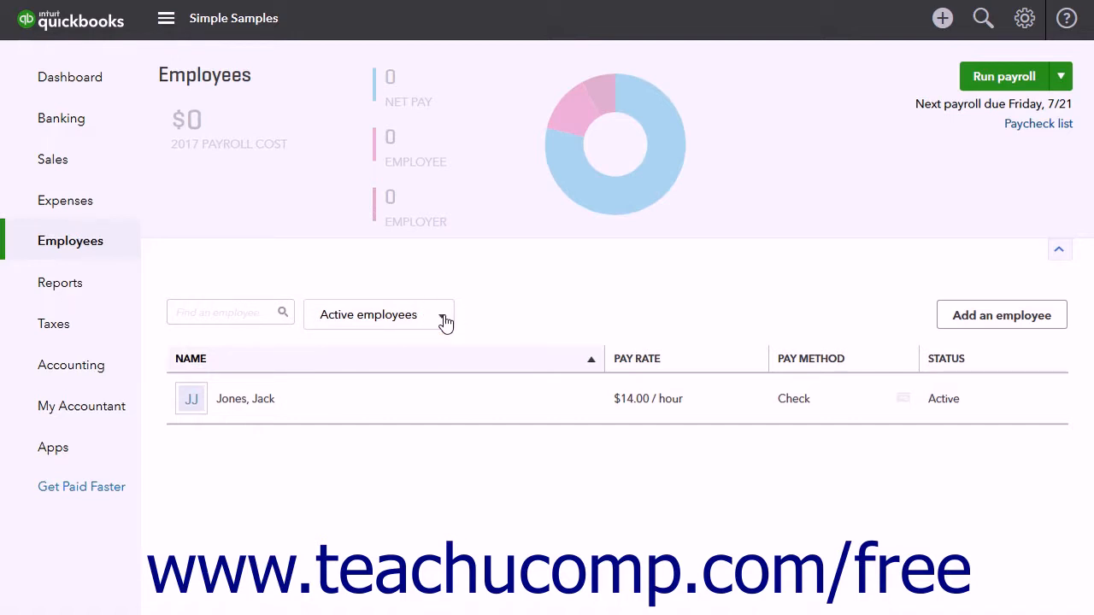
left_click(212, 369)
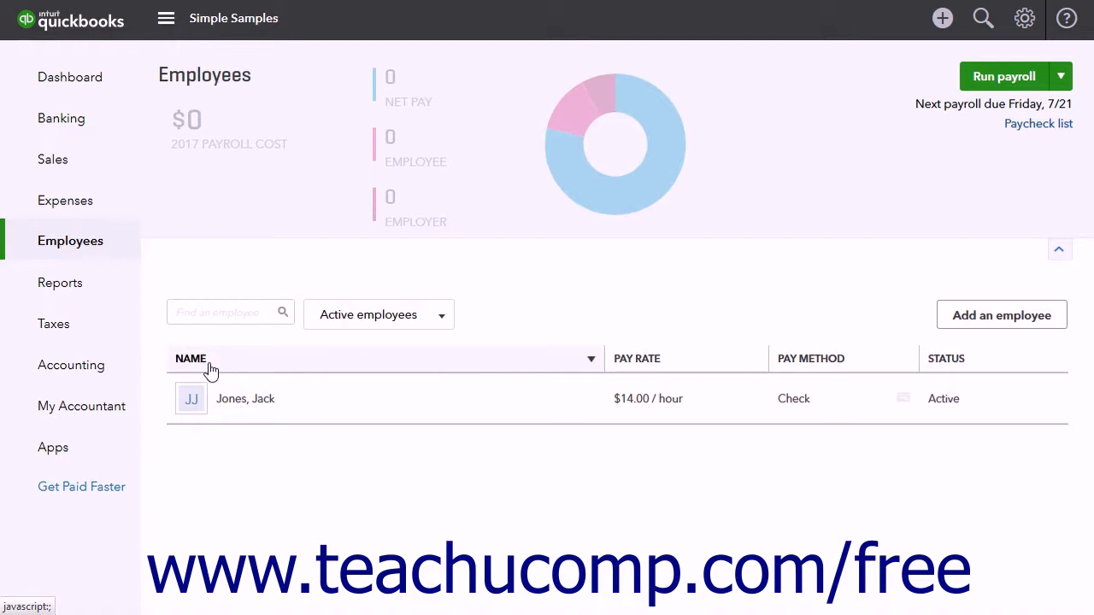
left_click(212, 369)
Start adding an employee and enter the first name, middle initial and last name
left_click(979, 316)
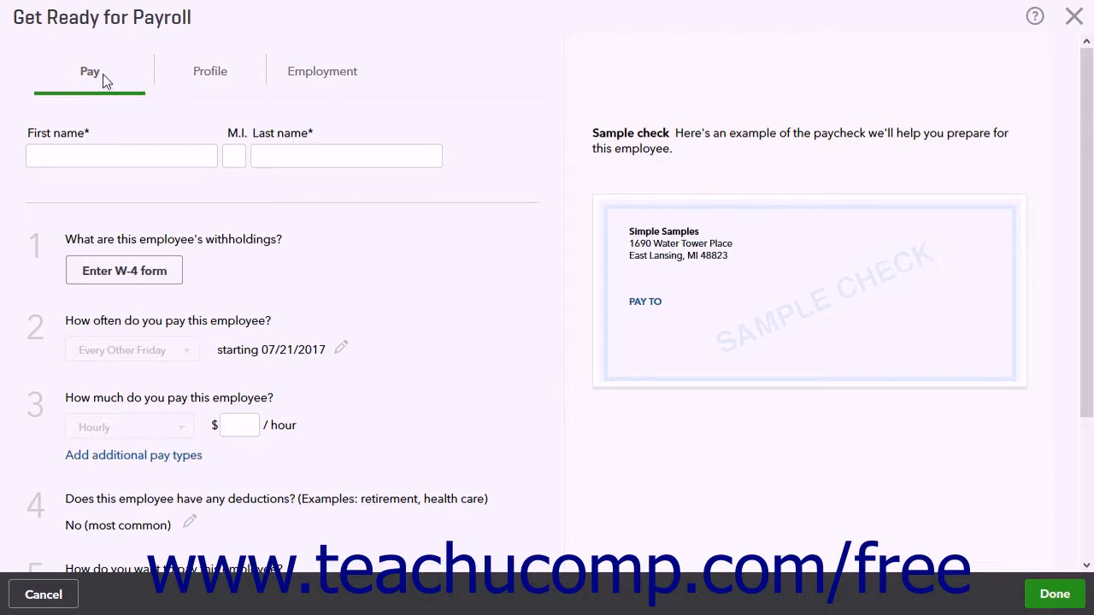
left_click(97, 156)
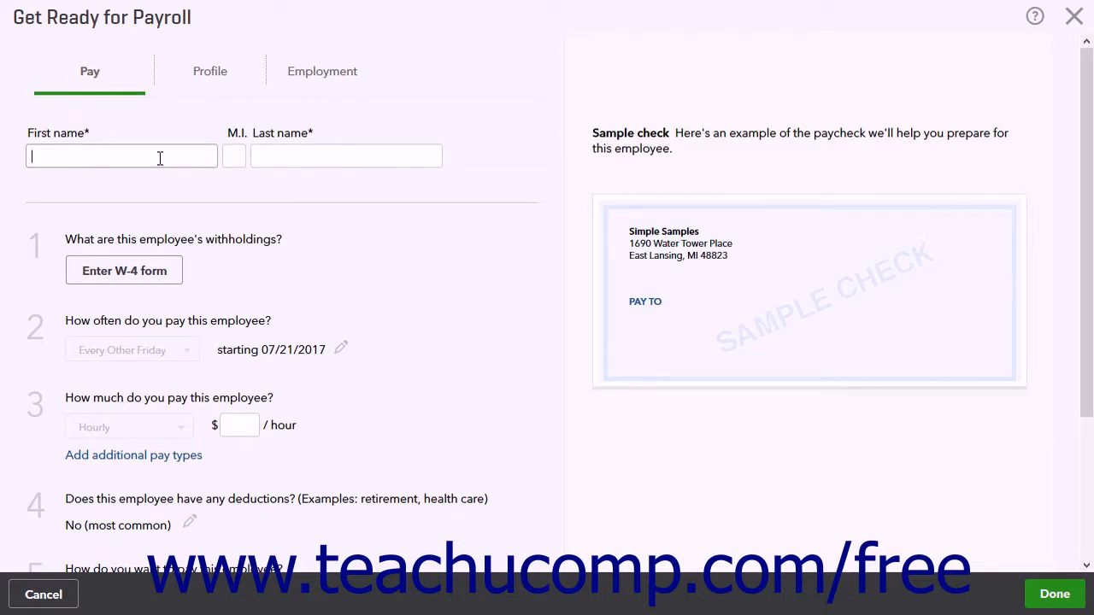
type("Joe")
key("Tab")
type("Q")
key("Tab")
type("Doe")
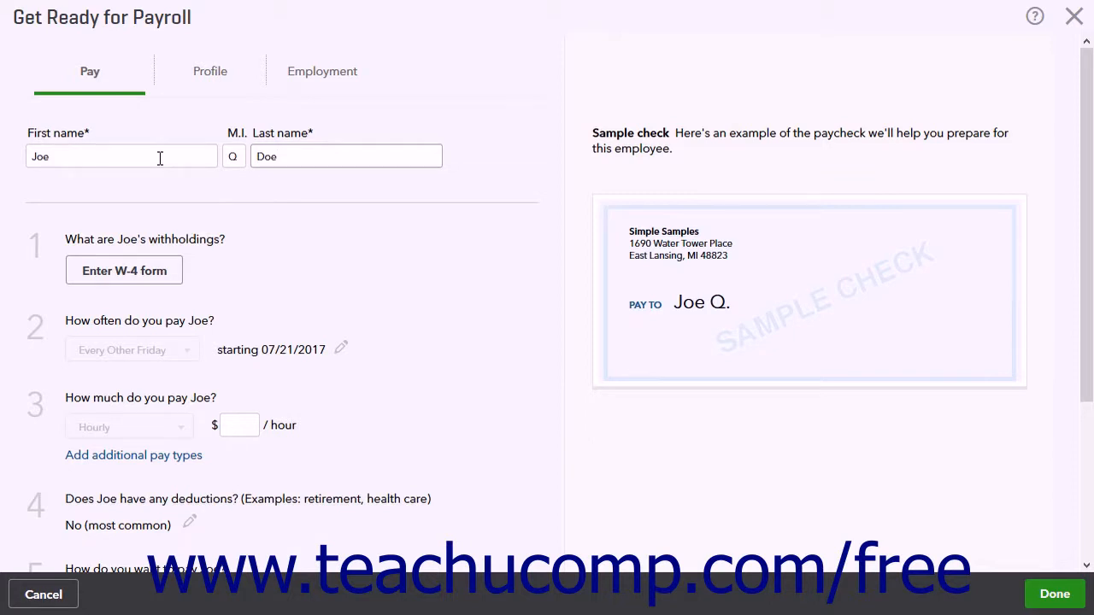
Check the W-4 withholding form and its required fields, and return to the pay setup without entering any details
left_click(152, 279)
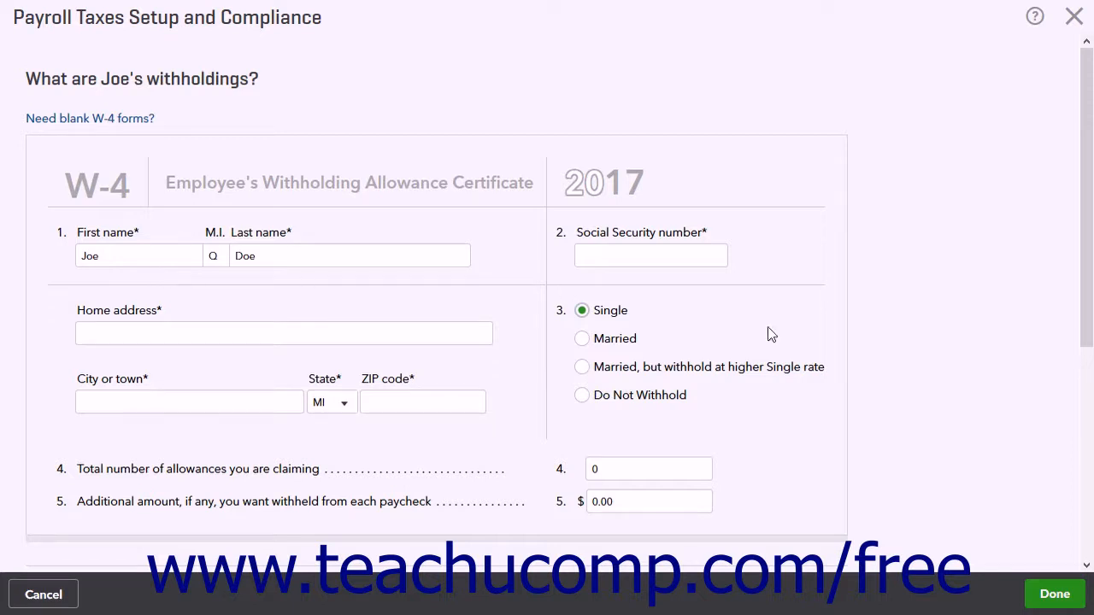
left_click(1057, 595)
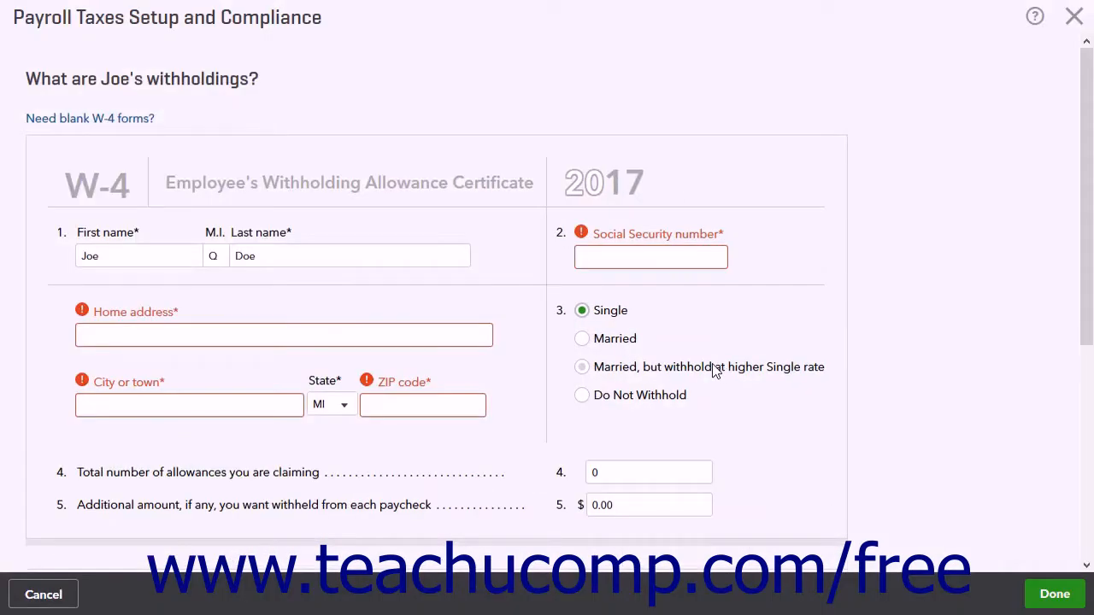
left_click(44, 593)
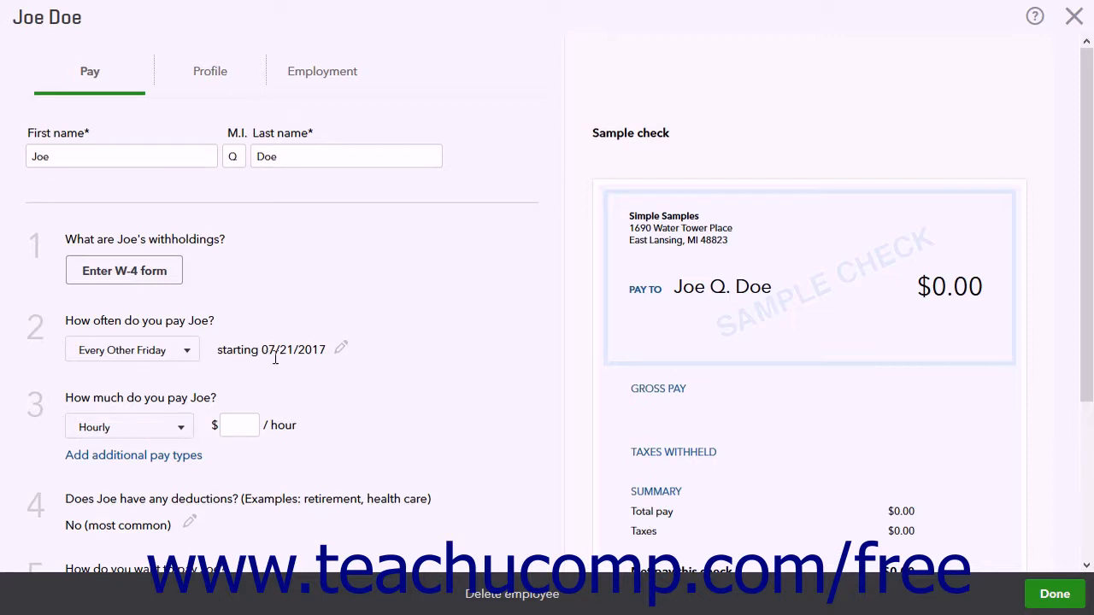
Review the employee's pay schedule details and the available schedules, keeping Every Other Friday
left_click(341, 352)
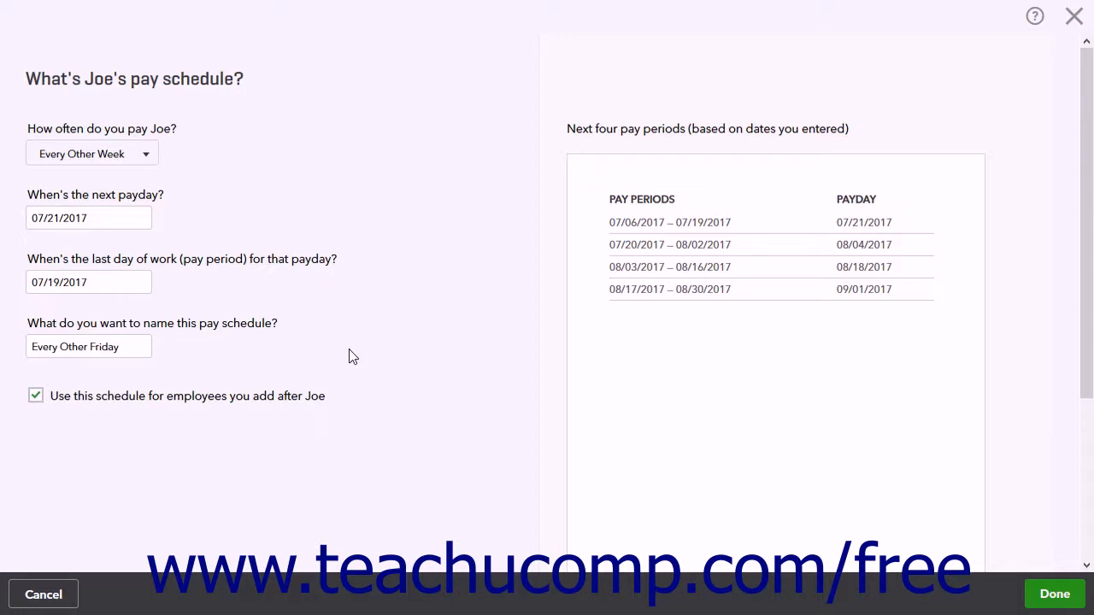
left_click(143, 384)
left_click(1054, 594)
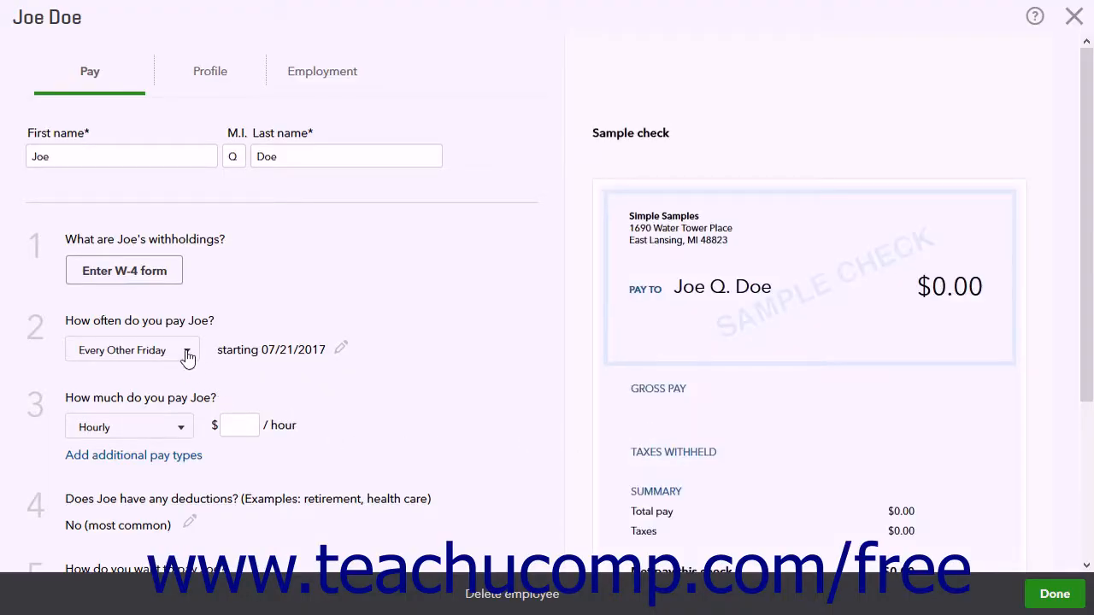
left_click(187, 352)
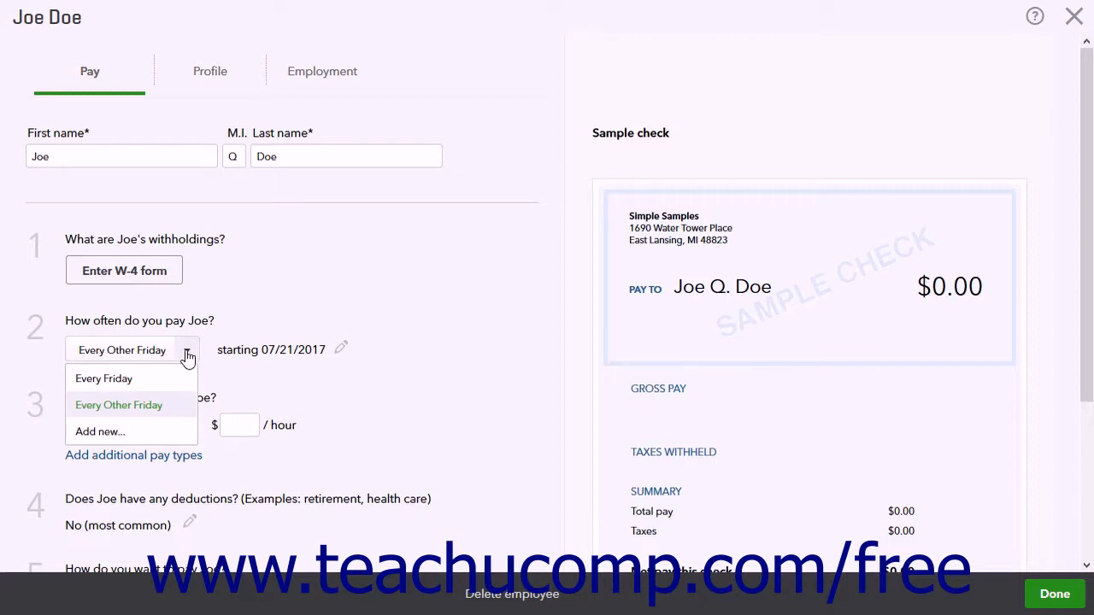
left_click(187, 354)
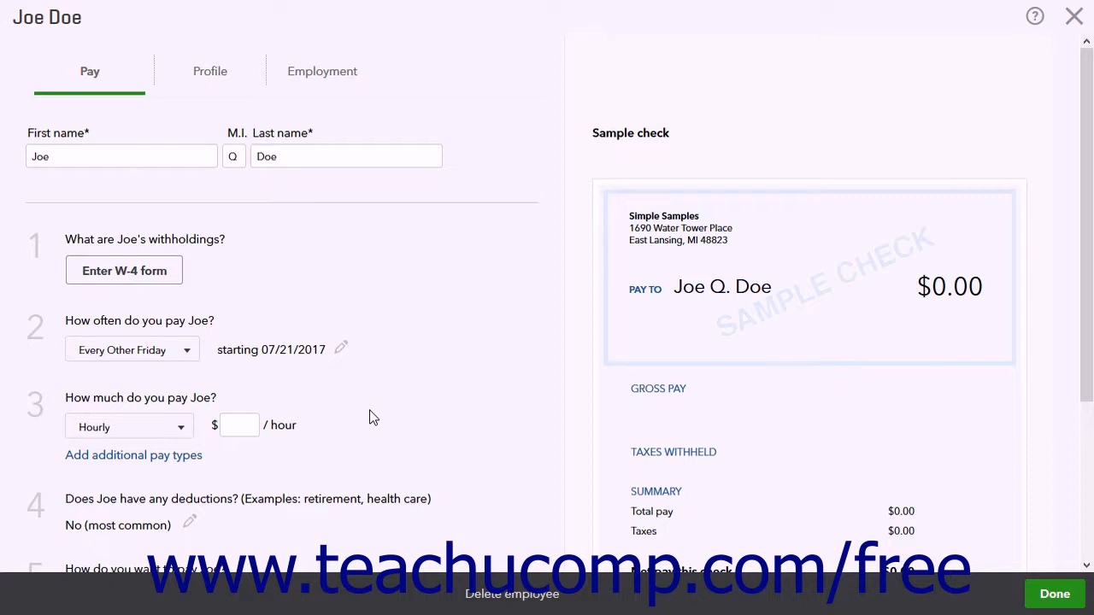
Keep the Hourly pay type and set the employee's pay rate to $10.00 per hour
left_click(183, 429)
left_click(184, 435)
left_click(247, 425)
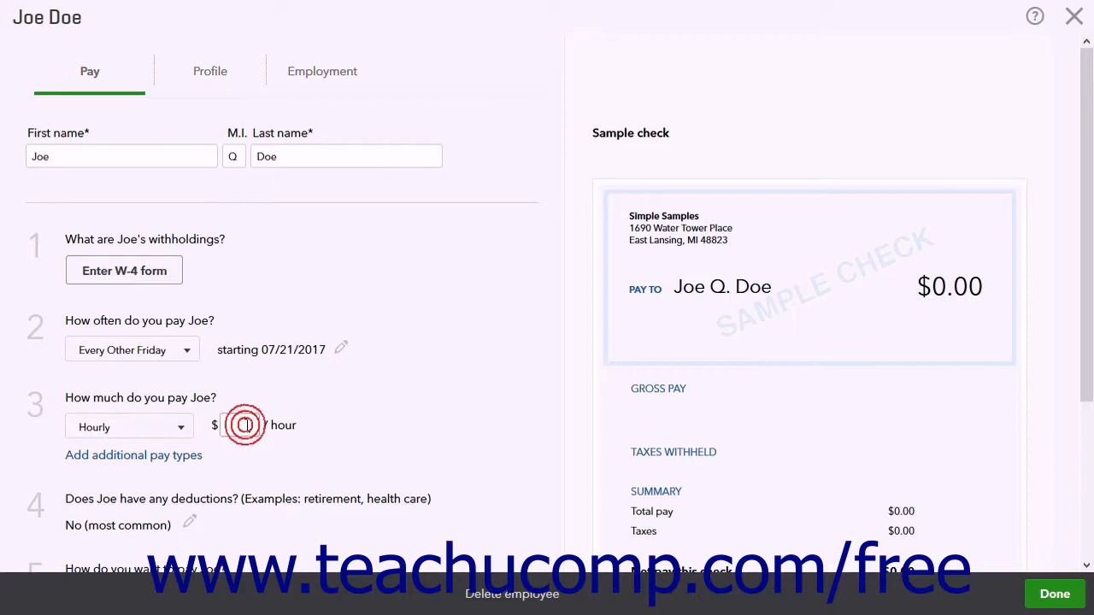
type("10")
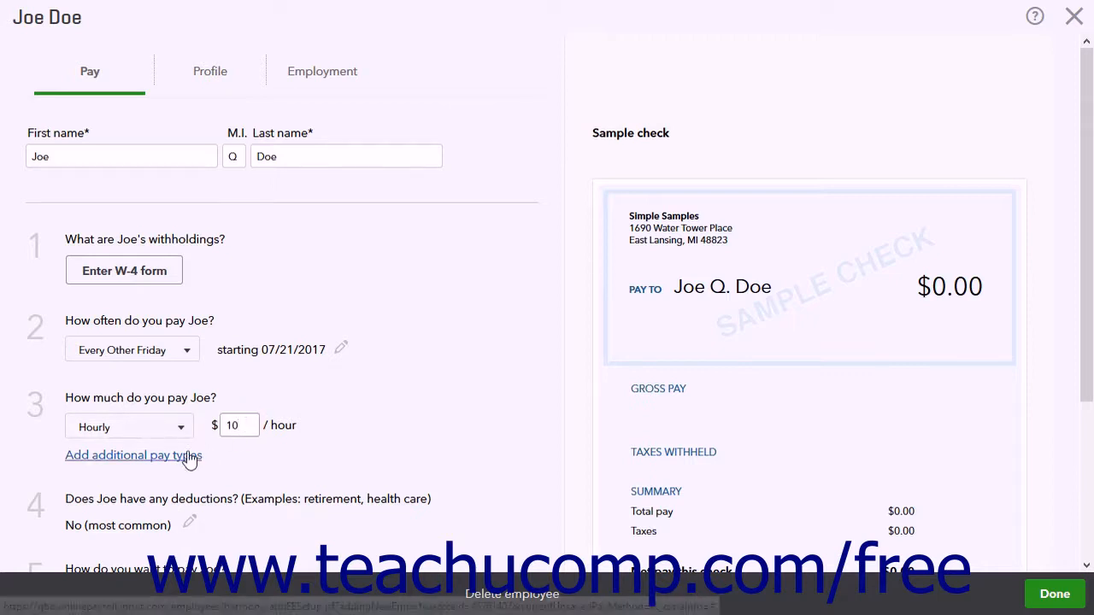
left_click(190, 459)
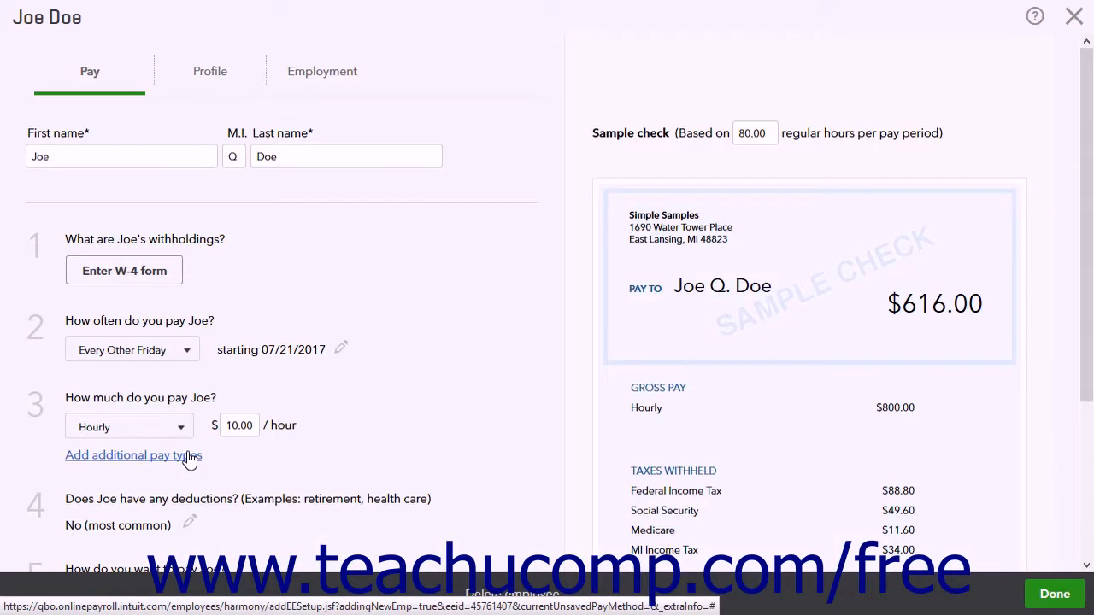
Review the additional pay types and the deduction and contribution settings without adding any
left_click(190, 459)
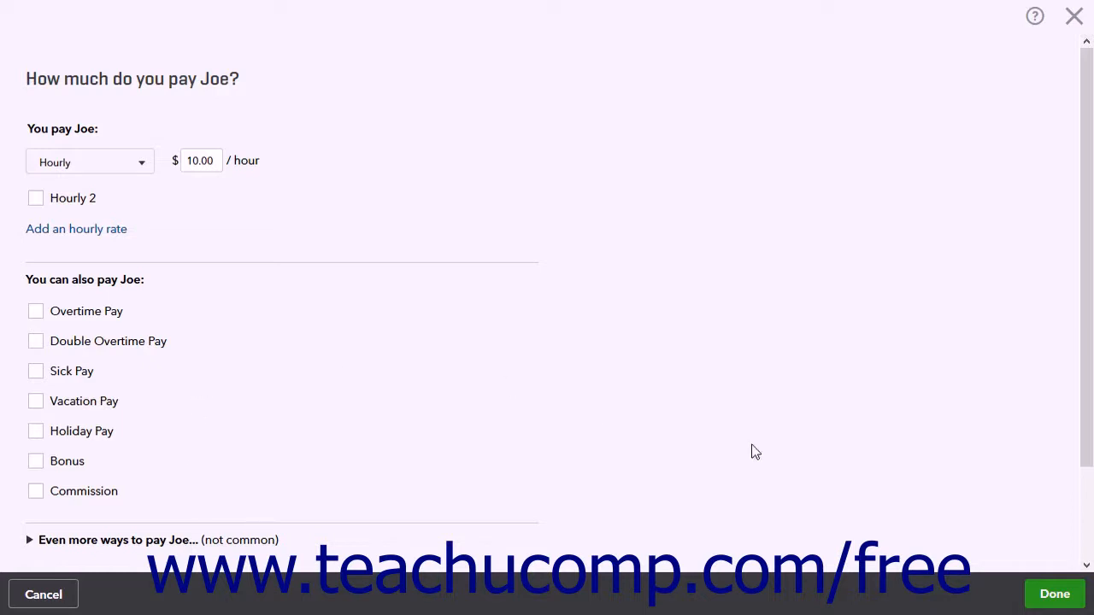
left_click(1056, 595)
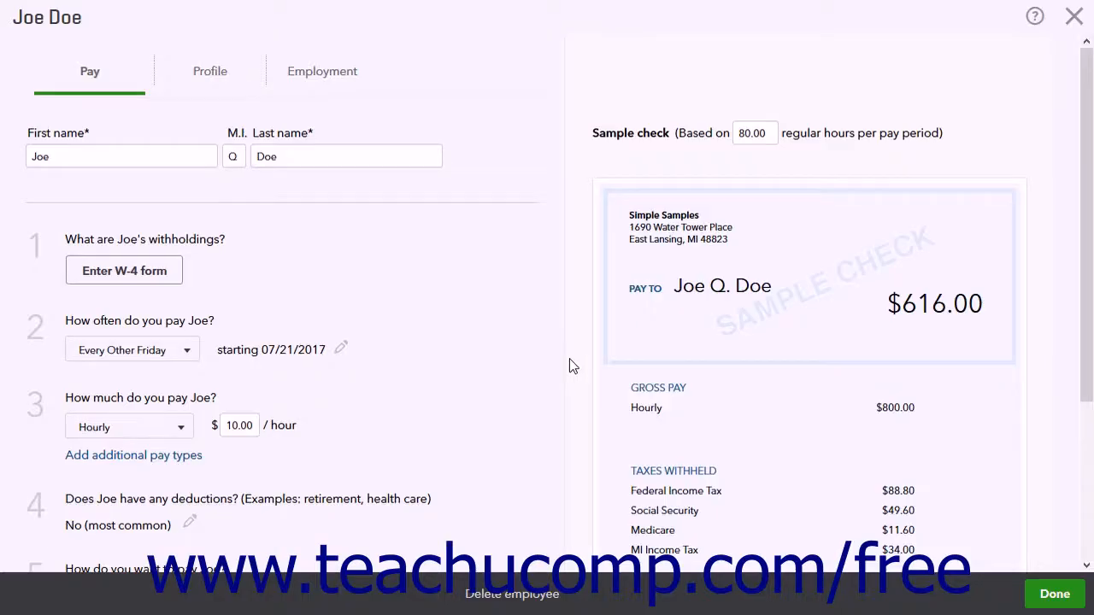
scroll(509, 356, "down", 1)
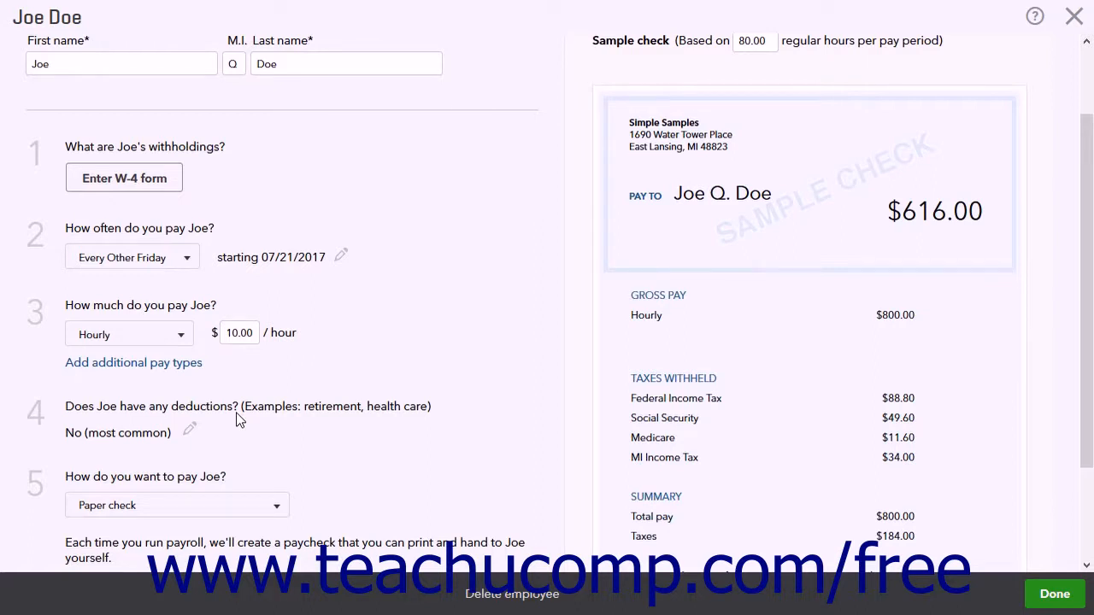
left_click(192, 432)
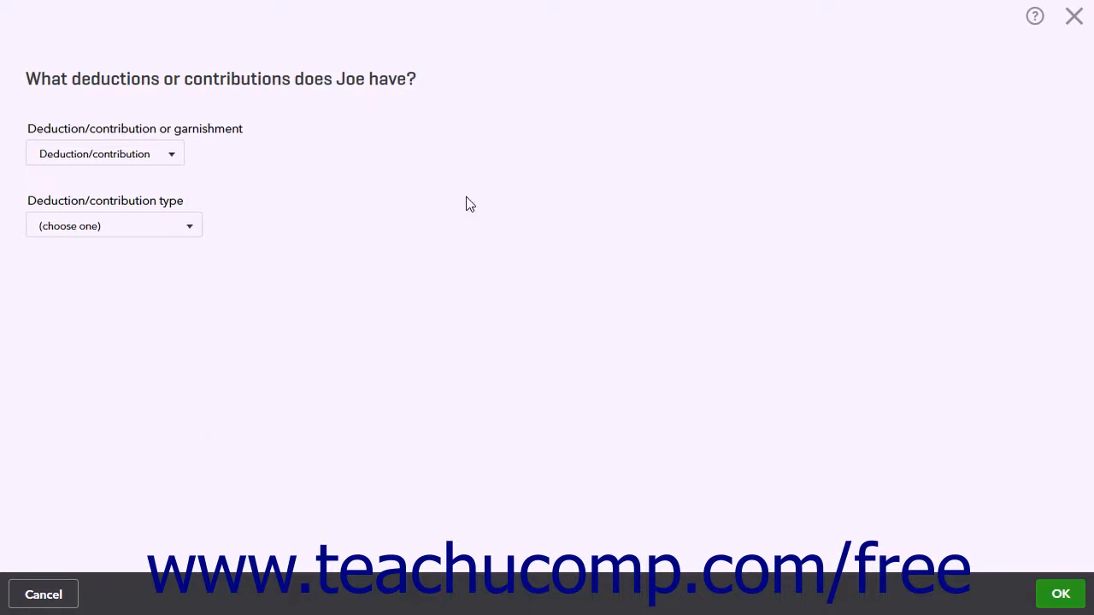
left_click(1071, 601)
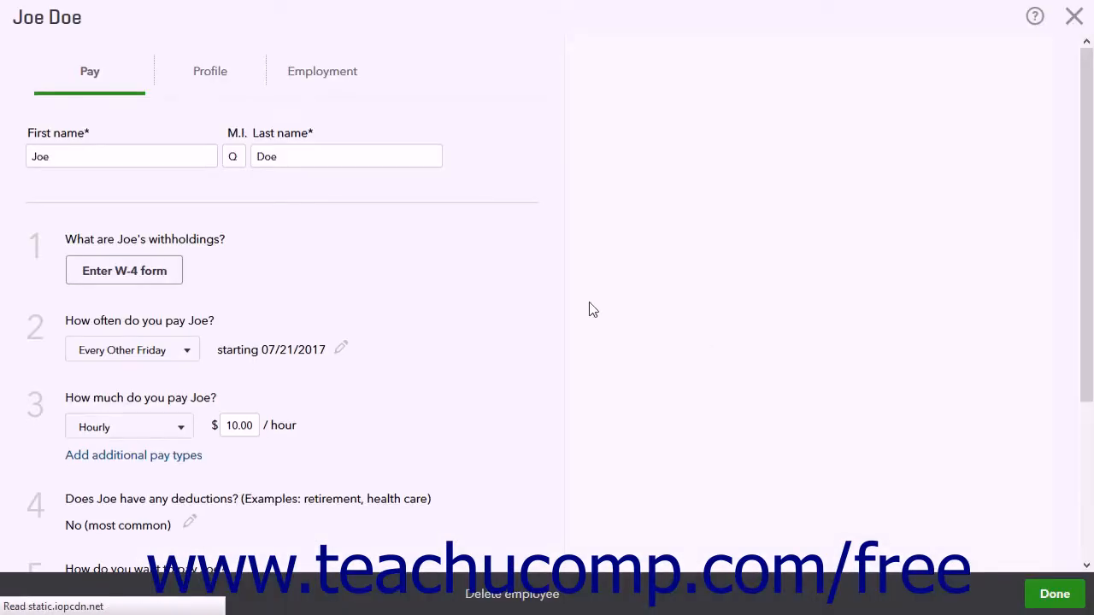
Choose Paper check as the employee's payment method
scroll(512, 291, "down", 3)
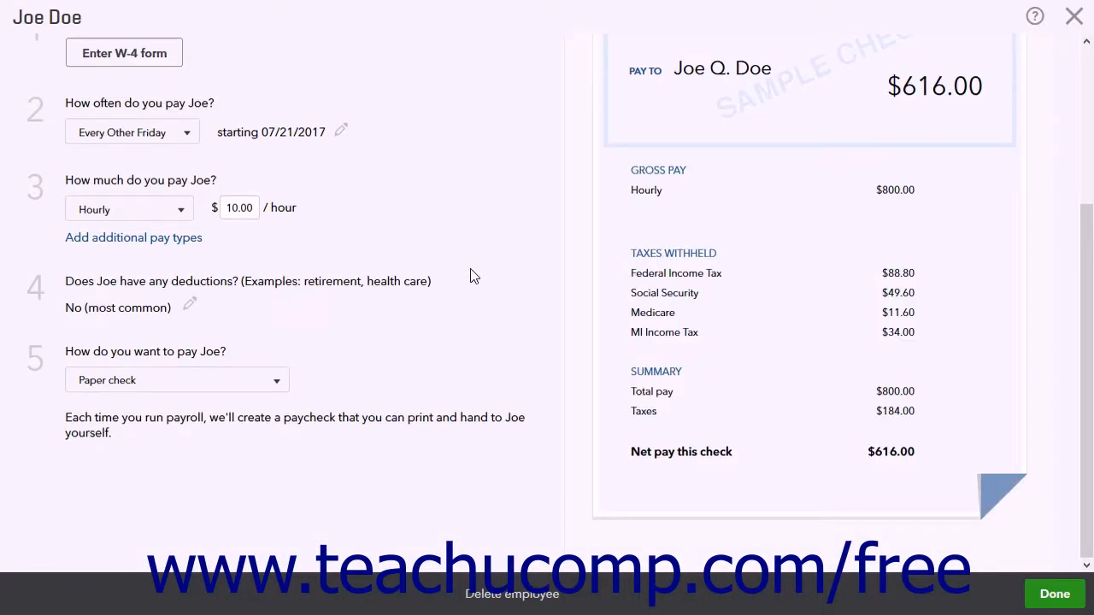
left_click(278, 382)
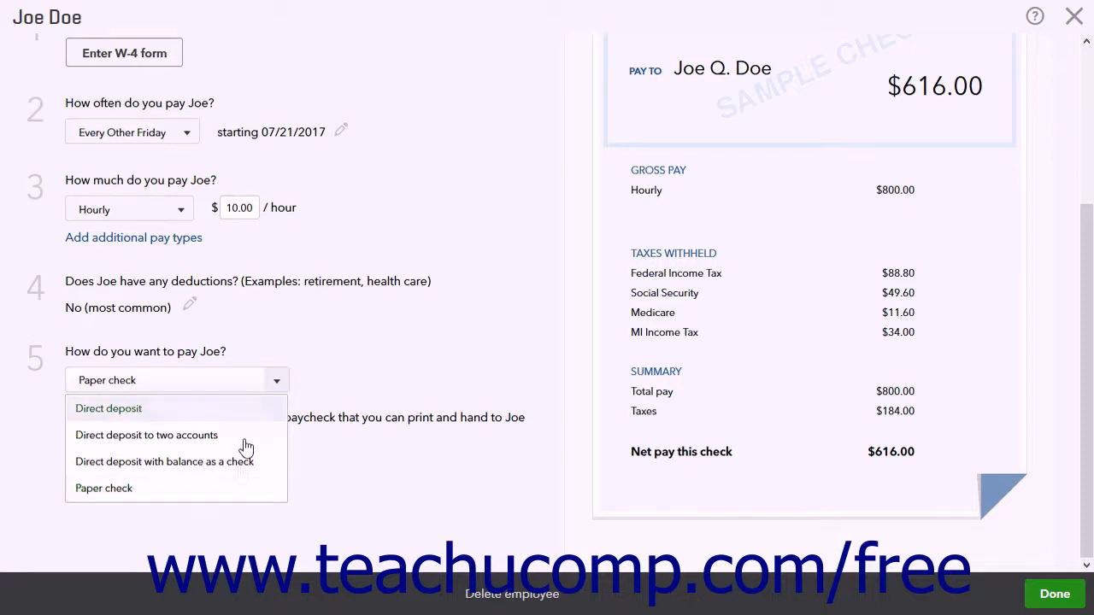
left_click(234, 493)
scroll(264, 442, "up", 3)
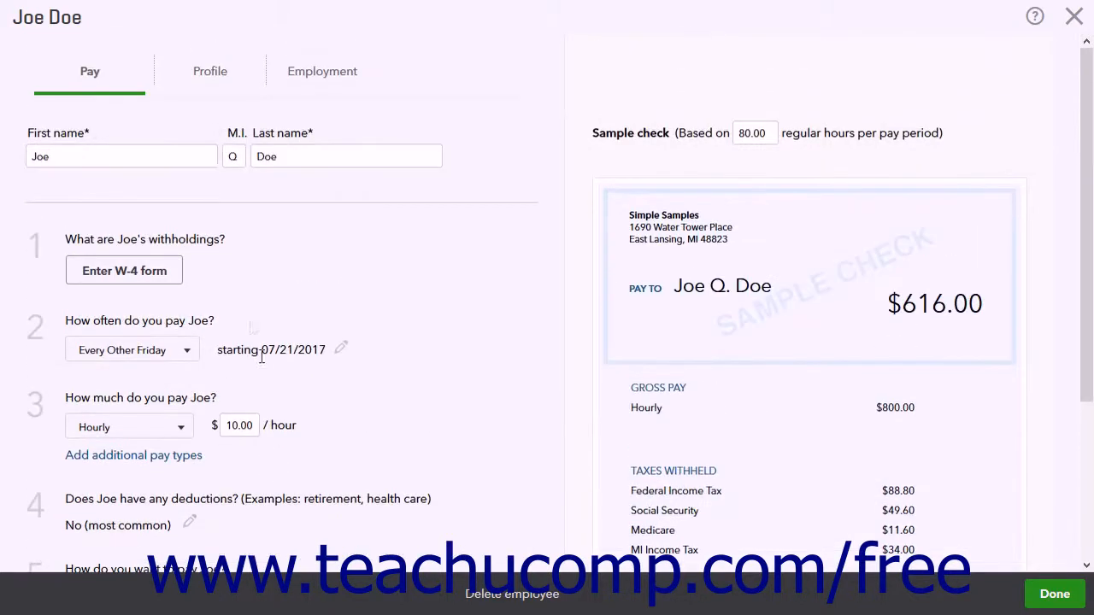
Fill in the home address, city and ZIP code in the employee's profile
left_click(213, 79)
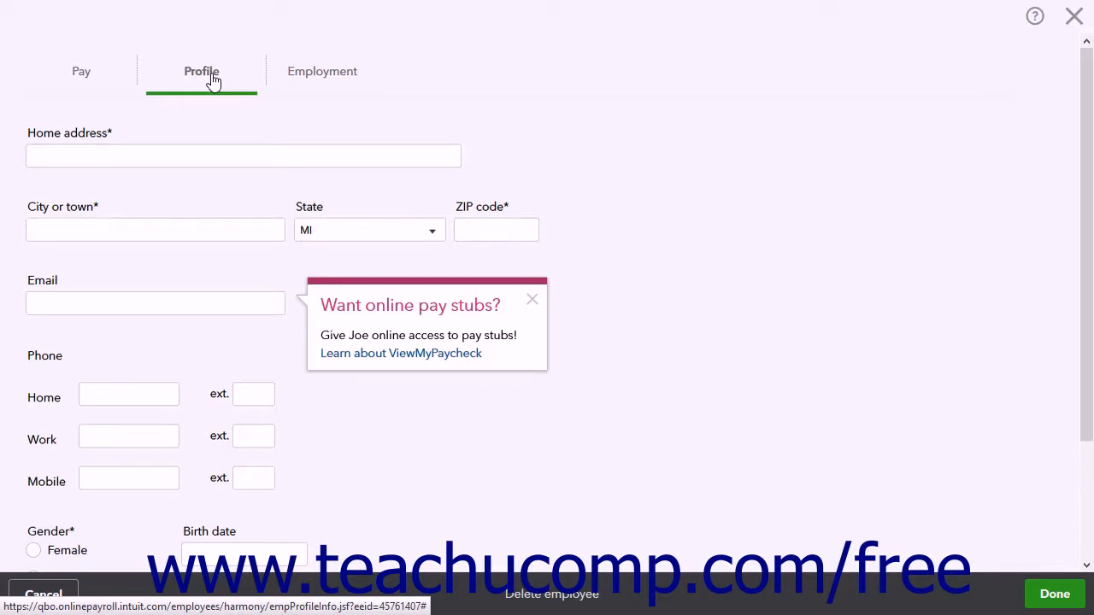
left_click(159, 154)
left_click(127, 237)
left_click(330, 230)
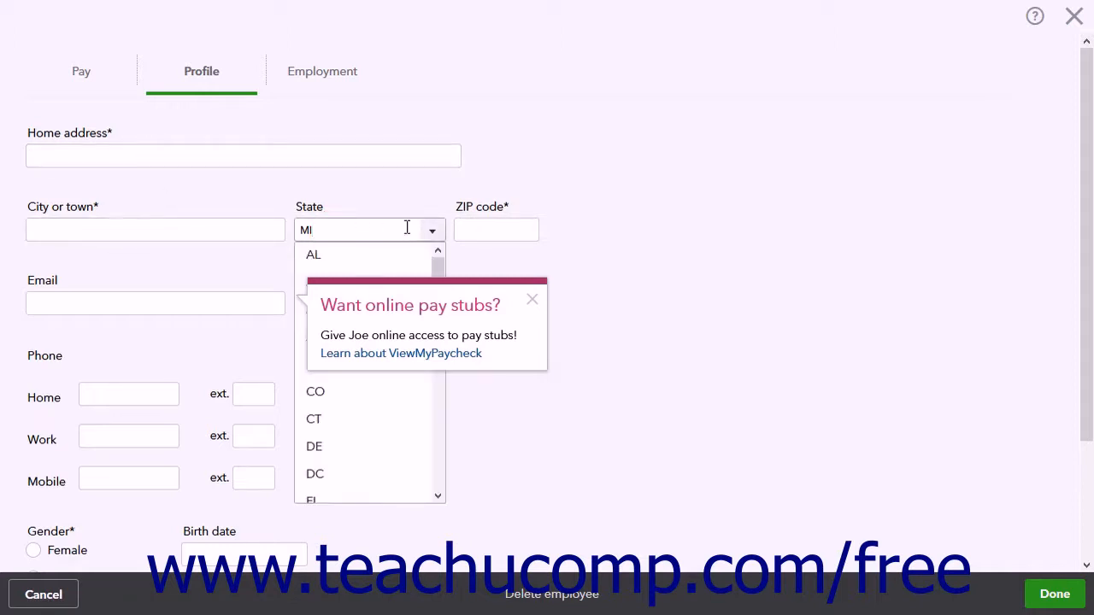
left_click(514, 229)
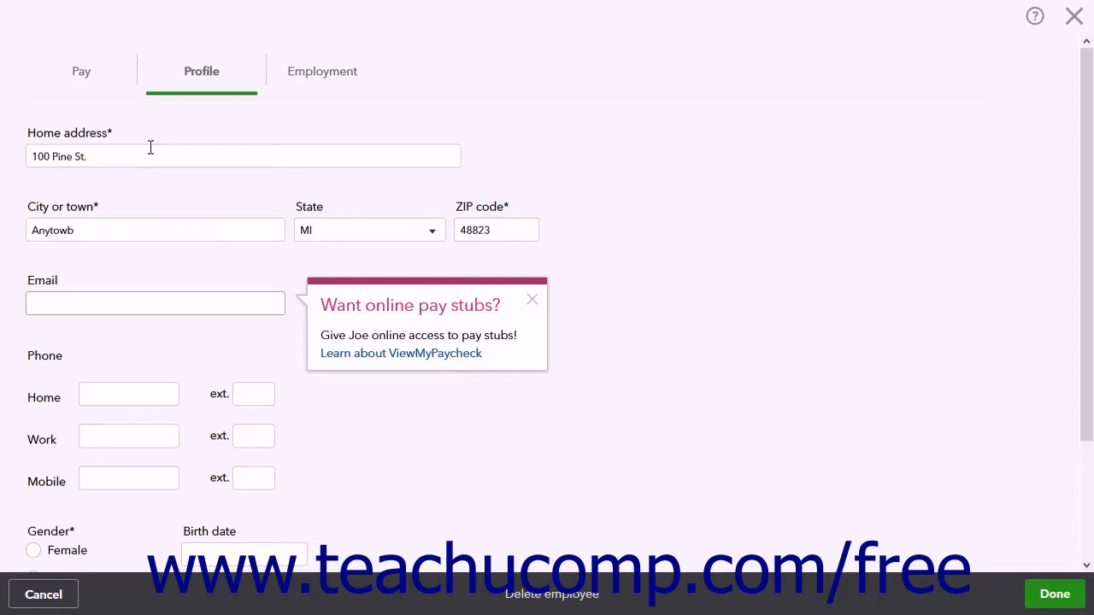
Examine the profile's email, phone, gender, birth date and notes fields, leaving them blank
left_click(74, 312)
left_click(105, 395)
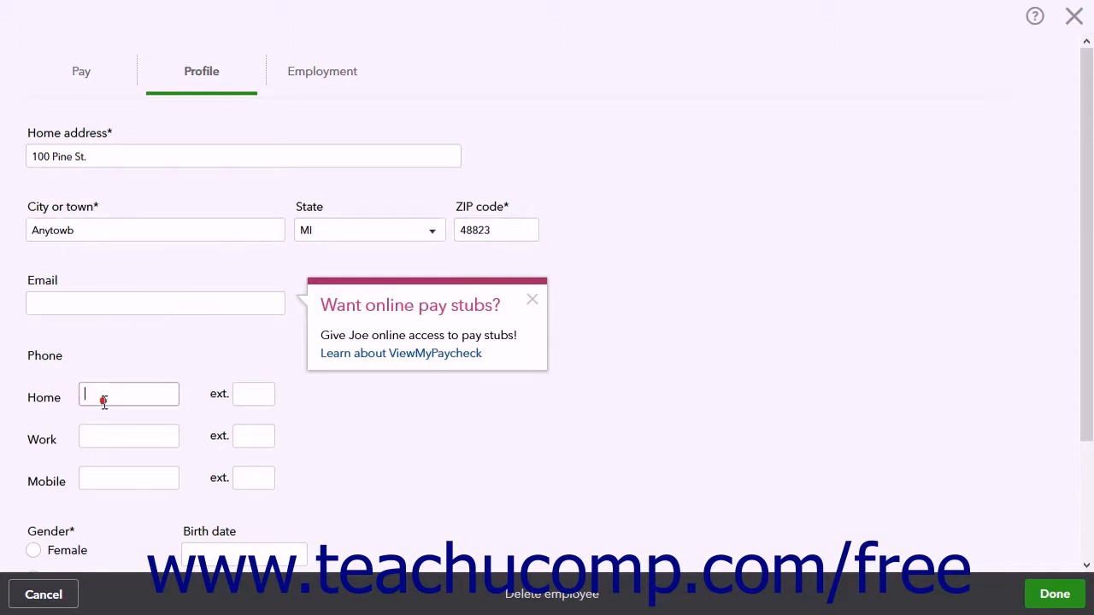
left_click(96, 439)
left_click(97, 481)
scroll(122, 430, "down", 3)
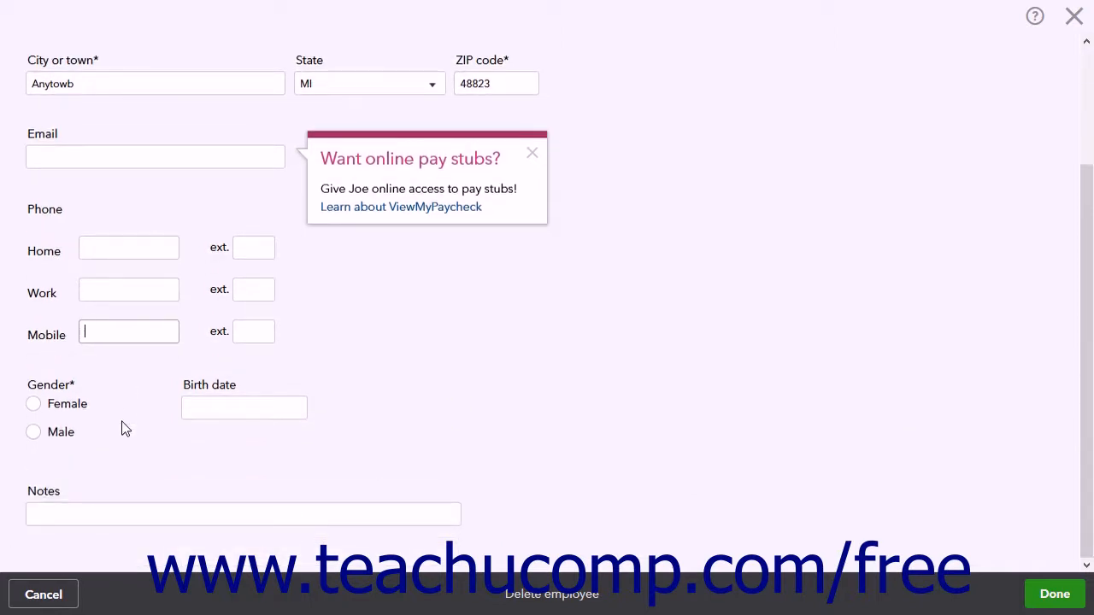
left_click(215, 406)
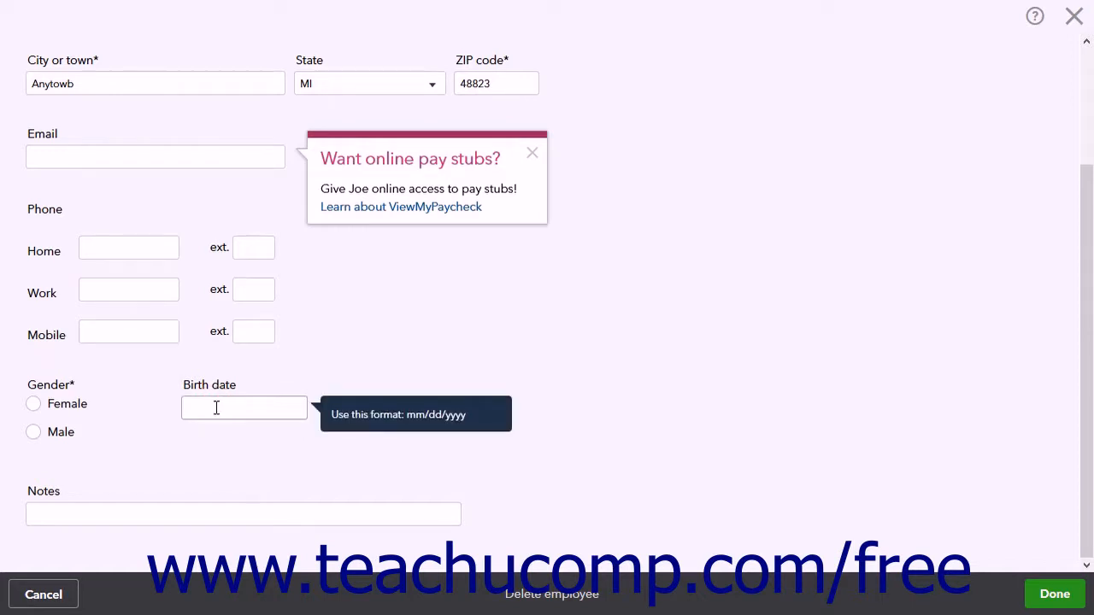
left_click(101, 513)
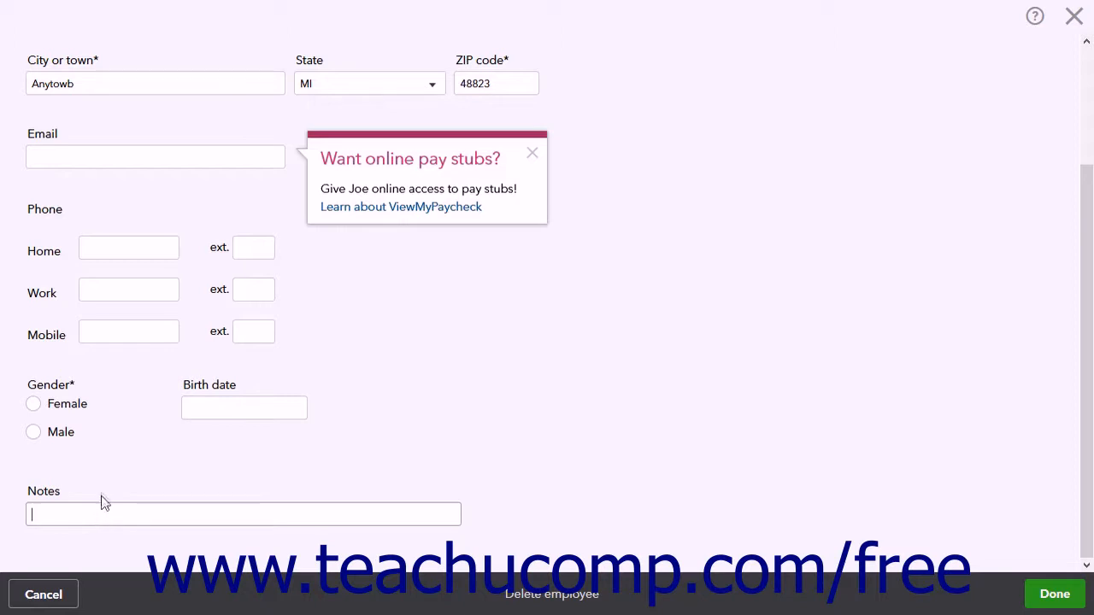
scroll(166, 404, "up", 1)
scroll(166, 402, "up", 2)
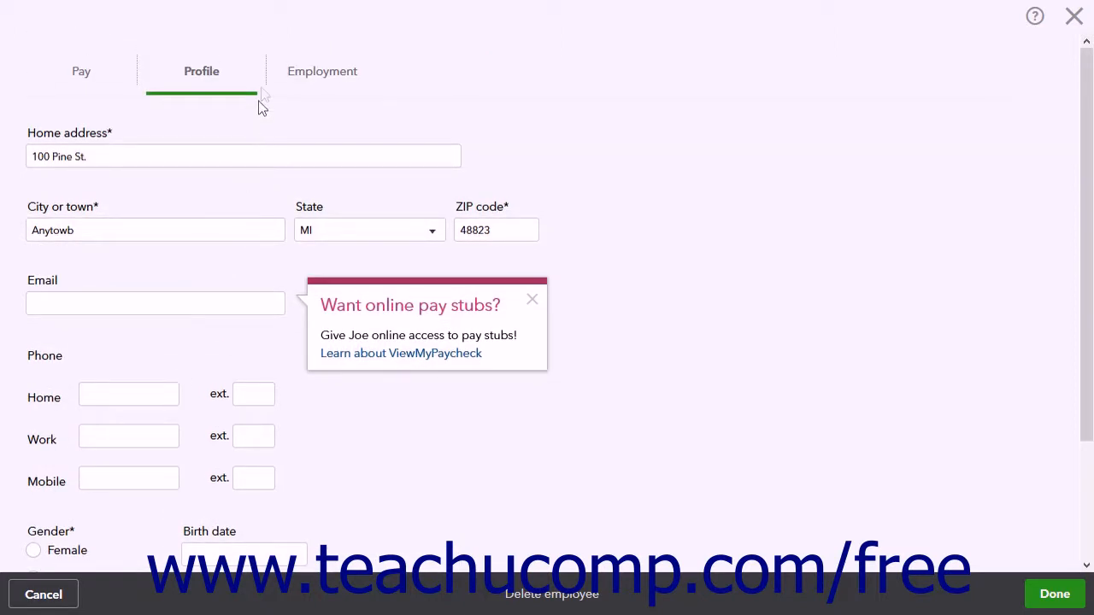
Examine the new employee's employment details: employee ID, status, hire date and birth date, leaving them unfilled
left_click(298, 77)
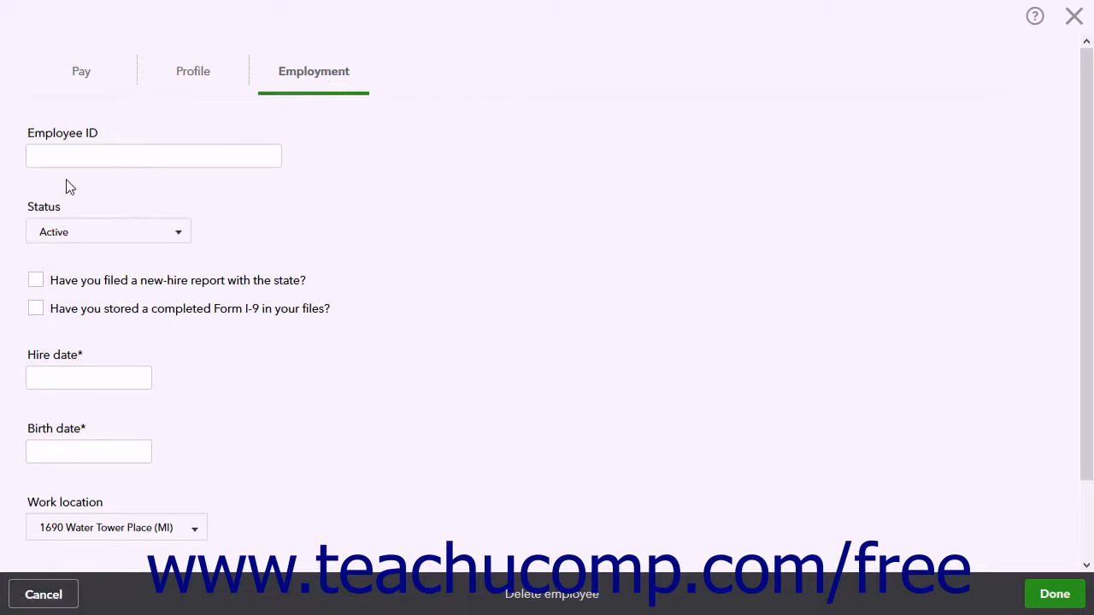
left_click(77, 152)
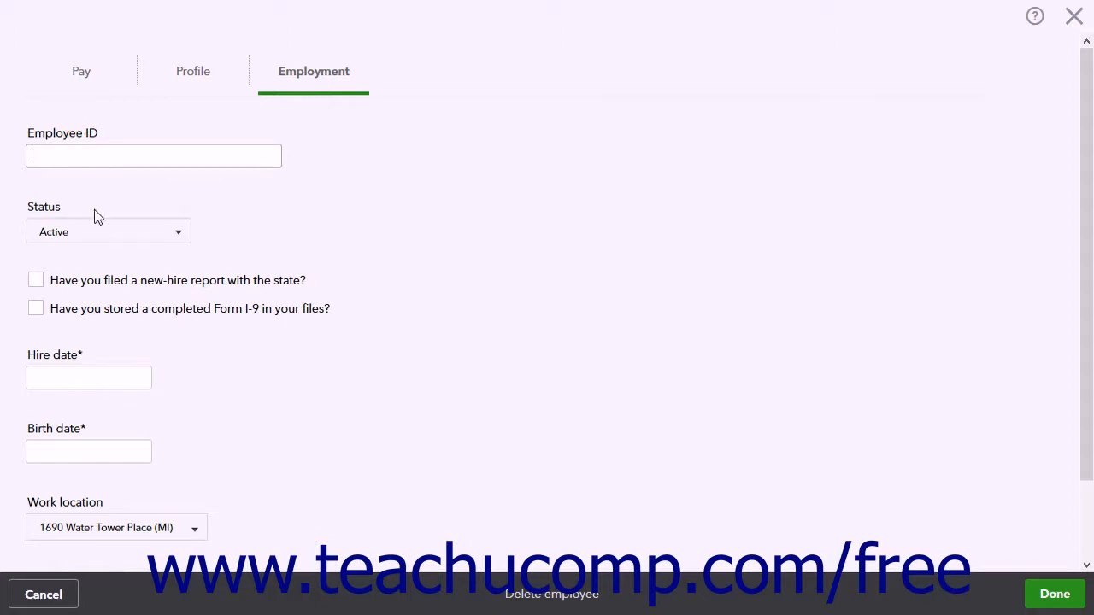
left_click(177, 236)
left_click(156, 270)
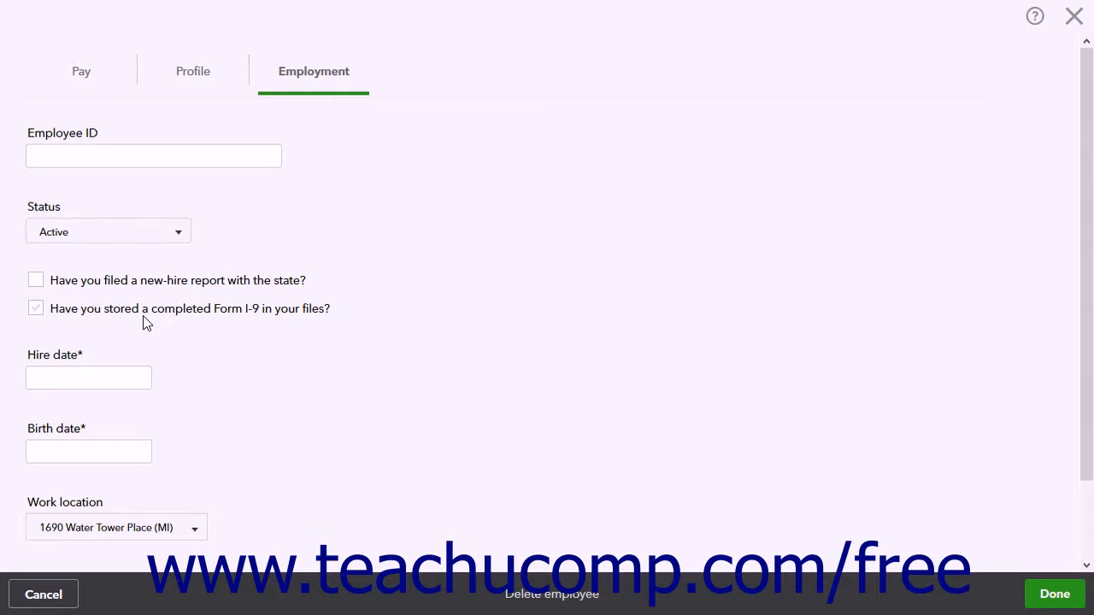
left_click(87, 379)
left_click(78, 452)
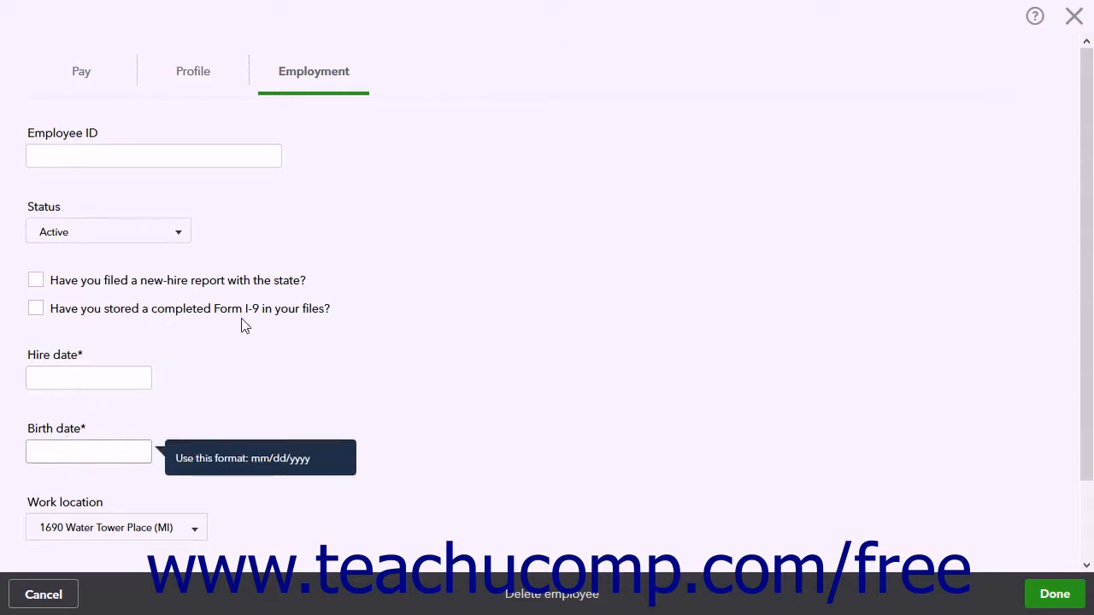
scroll(241, 318, "down", 1)
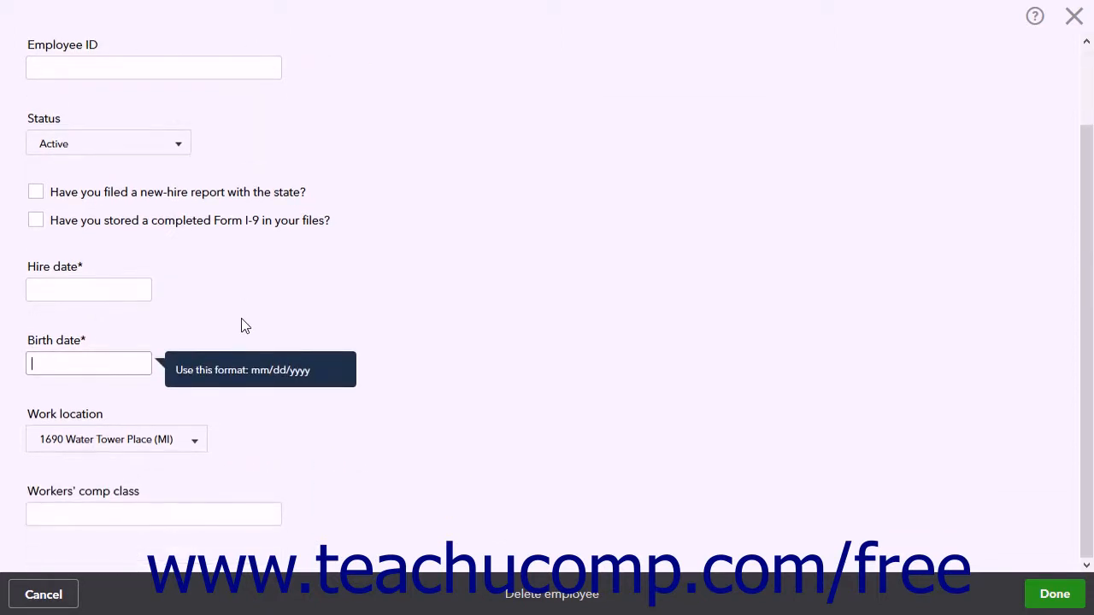
Examine the form for adding a new work location and cancel it without adding one
left_click(196, 444)
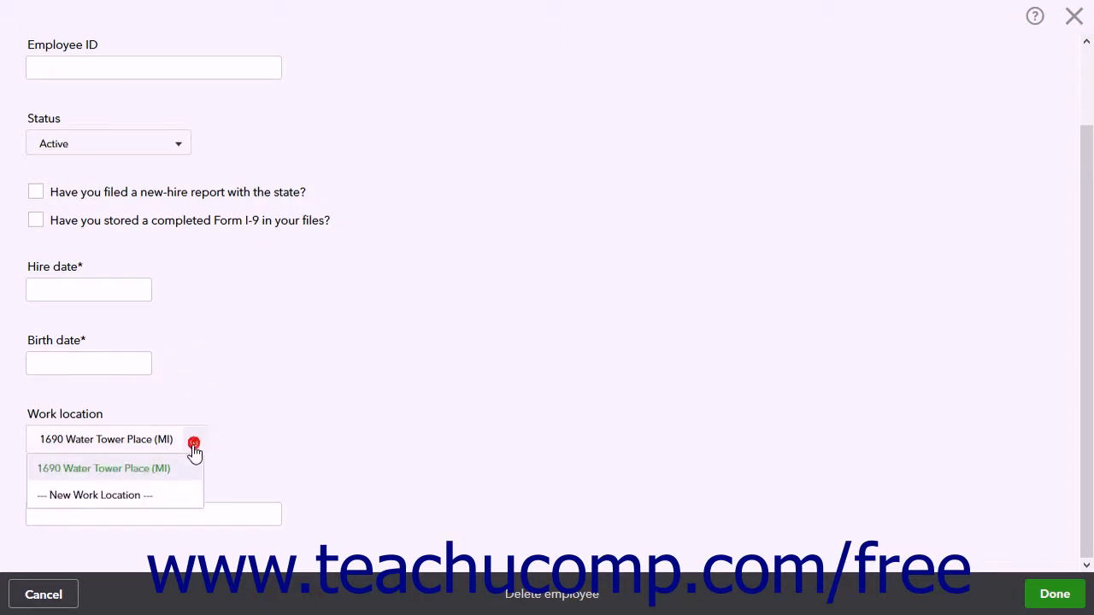
left_click(123, 500)
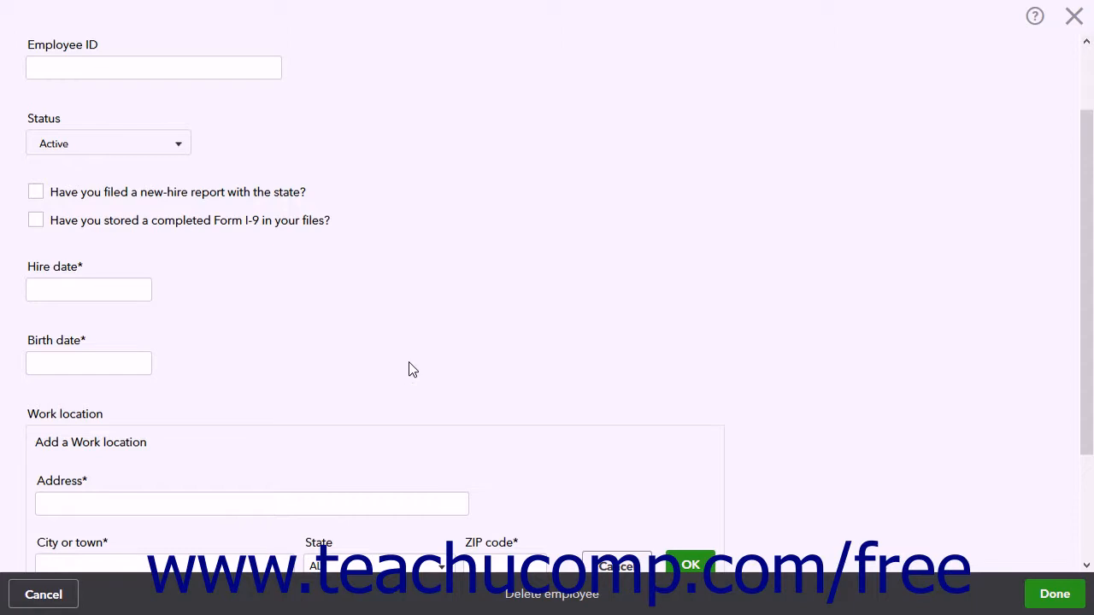
scroll(411, 366, "down", 2)
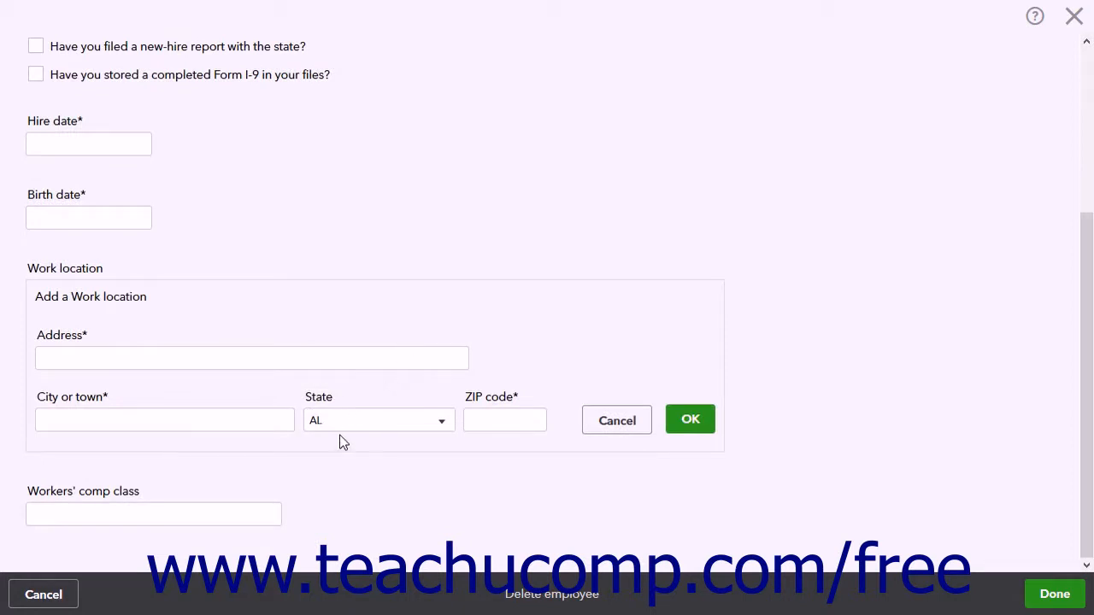
left_click(599, 420)
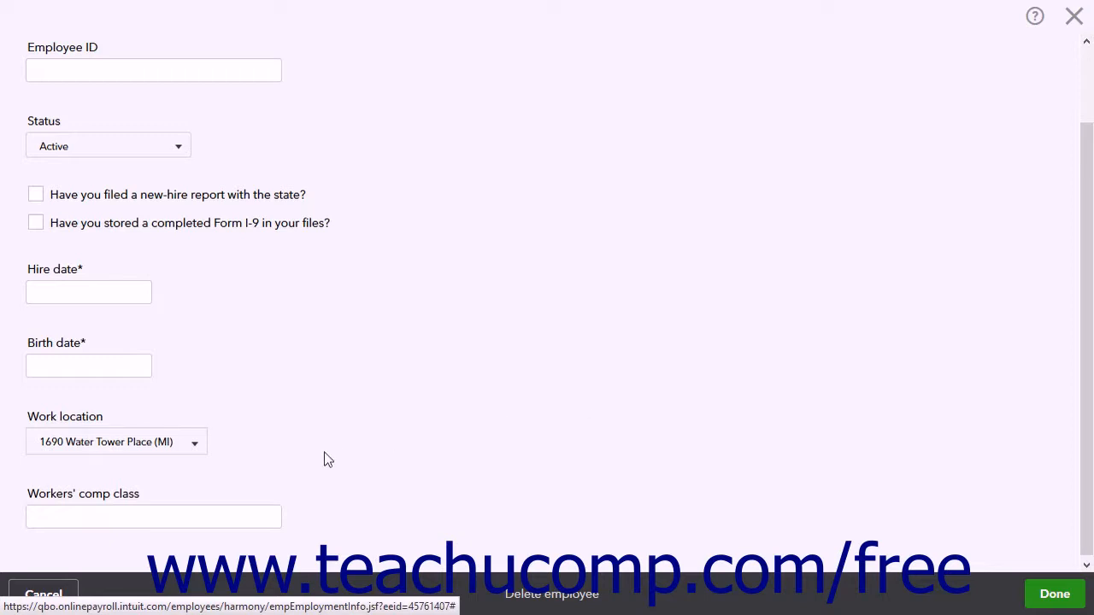
Try to finish the employment details with the workers' comp class and required dates blank, and cancel the form
left_click(180, 517)
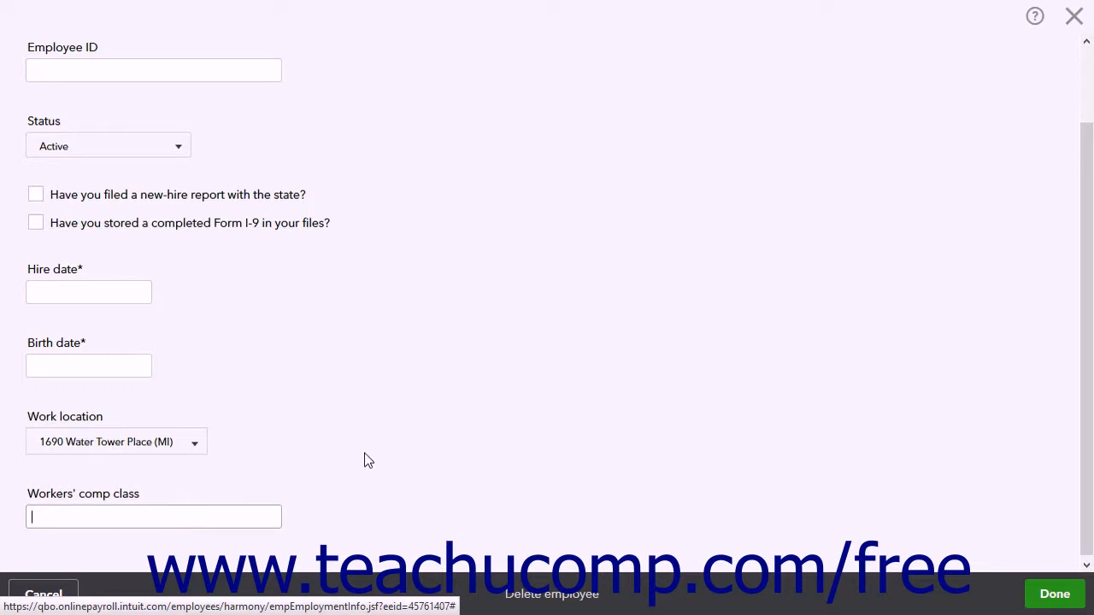
left_click(1066, 606)
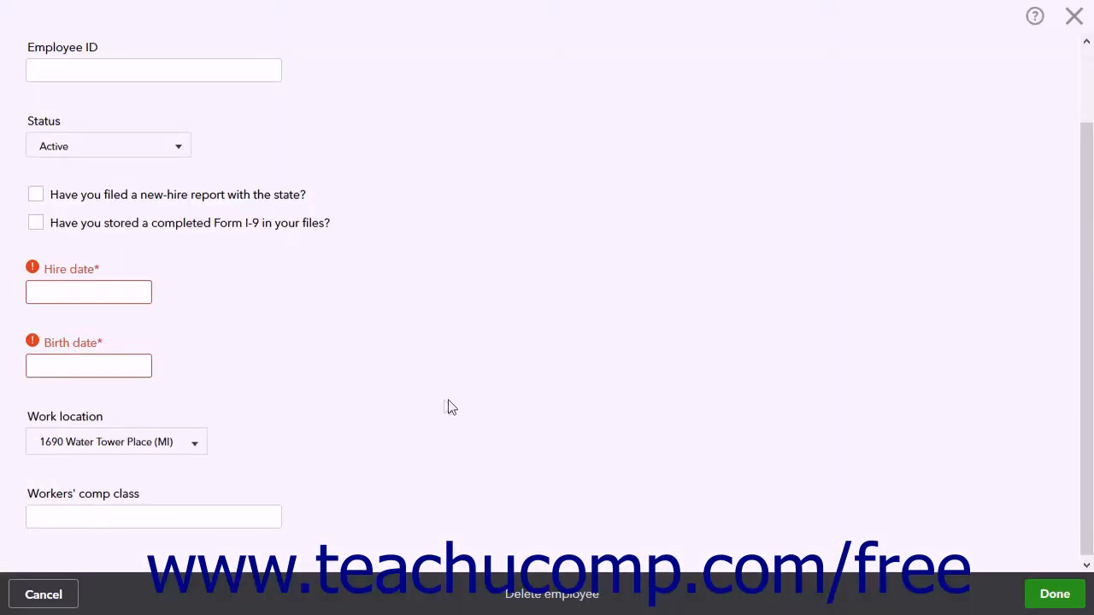
left_click(62, 597)
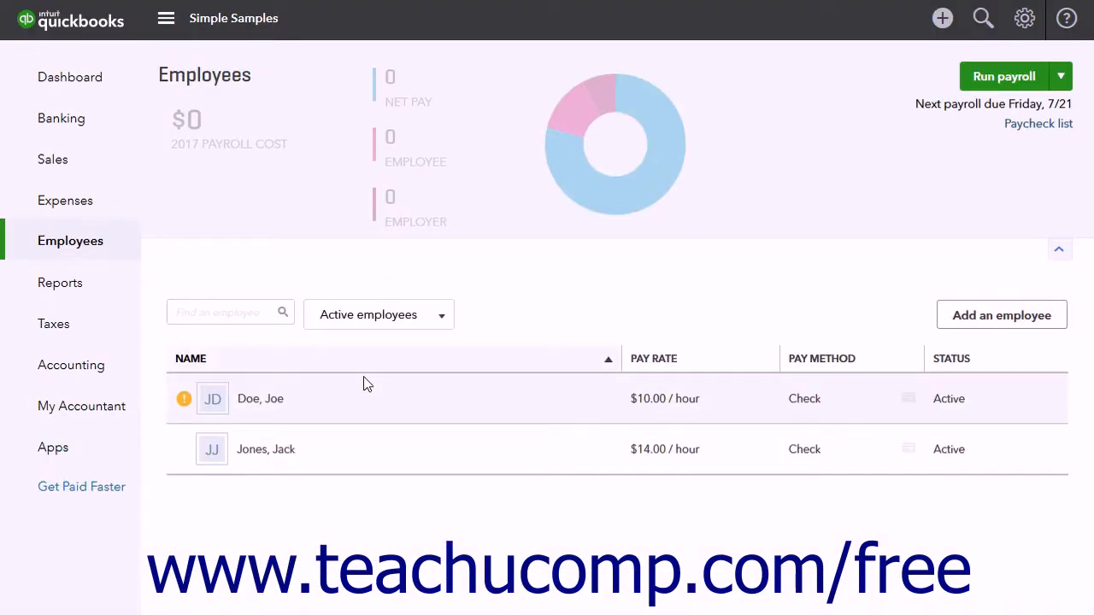
Review the new employee's details and paycheck list, and view the pay settings without changing them
left_click(278, 413)
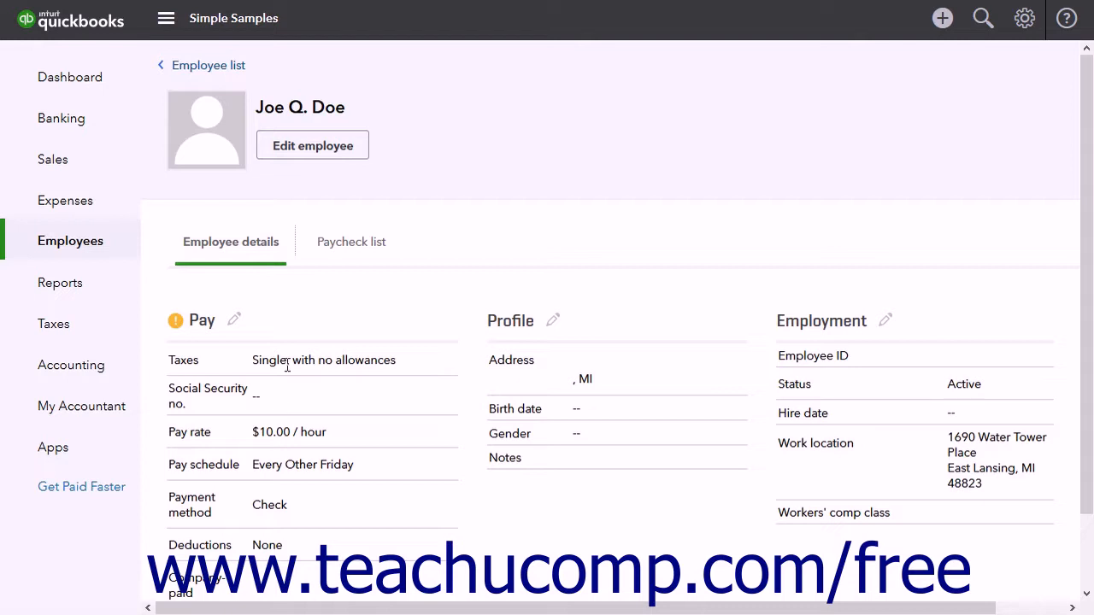
left_click(339, 248)
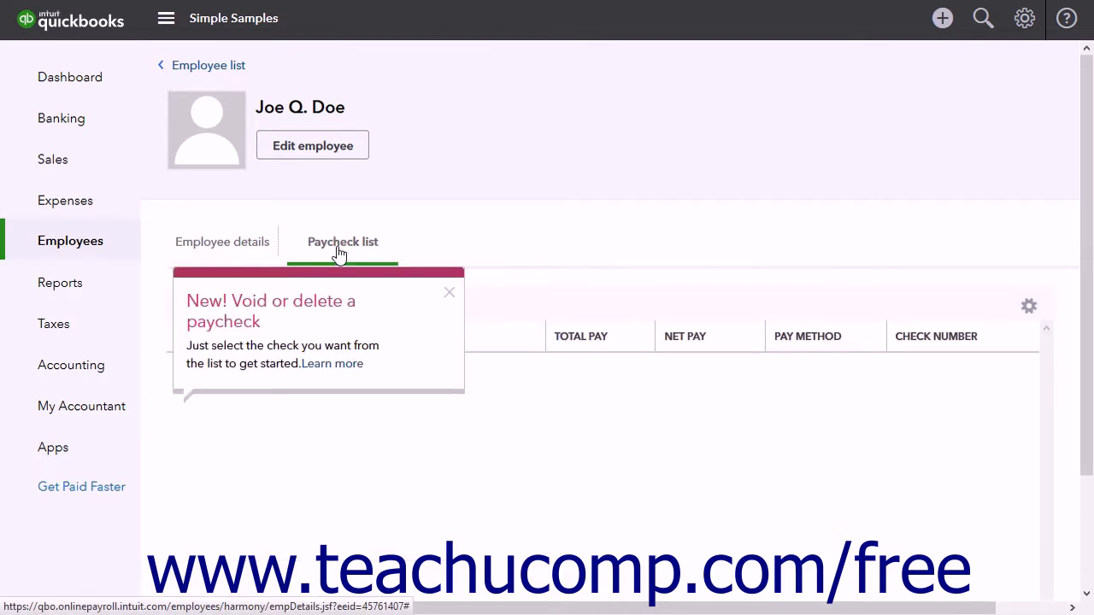
left_click(248, 250)
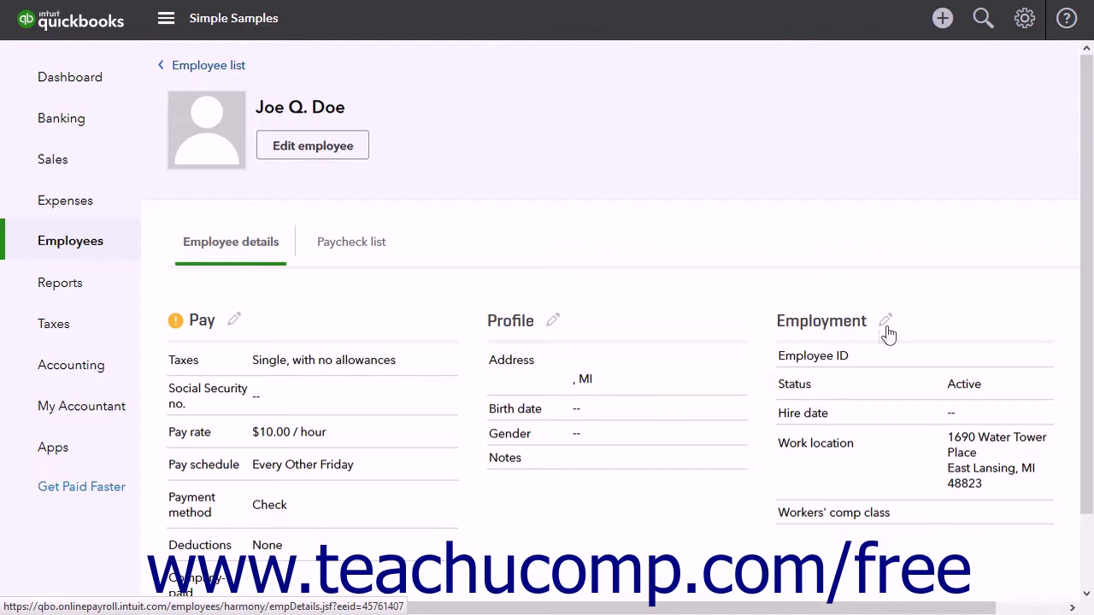
left_click(231, 323)
left_click(1069, 13)
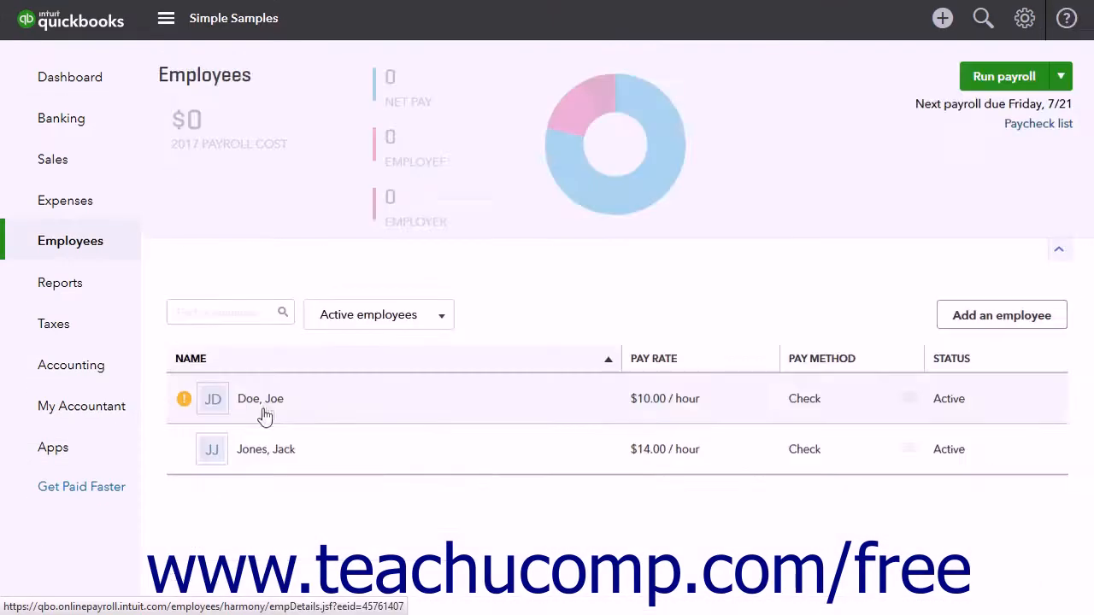
Open the new employee's record for editing and finish without changes, postponing the W-4 form
left_click(264, 402)
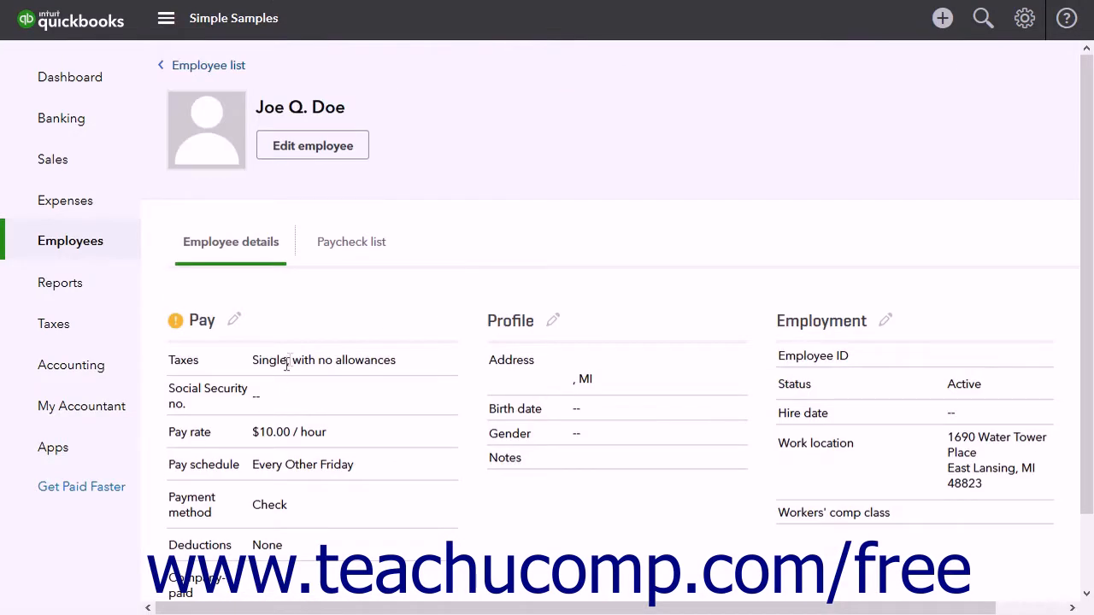
left_click(312, 146)
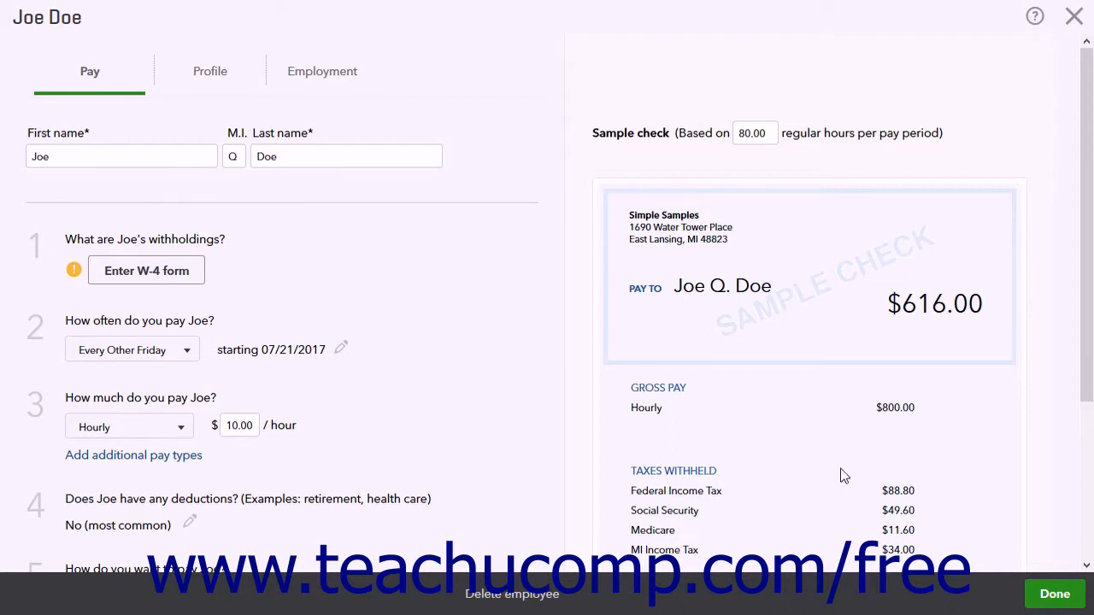
left_click(1060, 590)
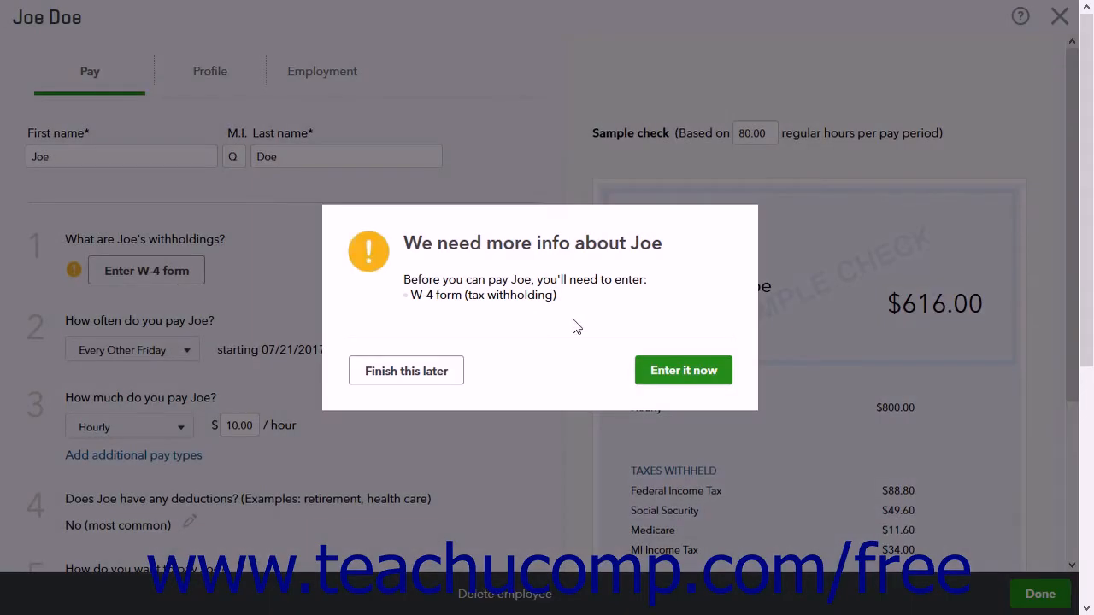
left_click(389, 371)
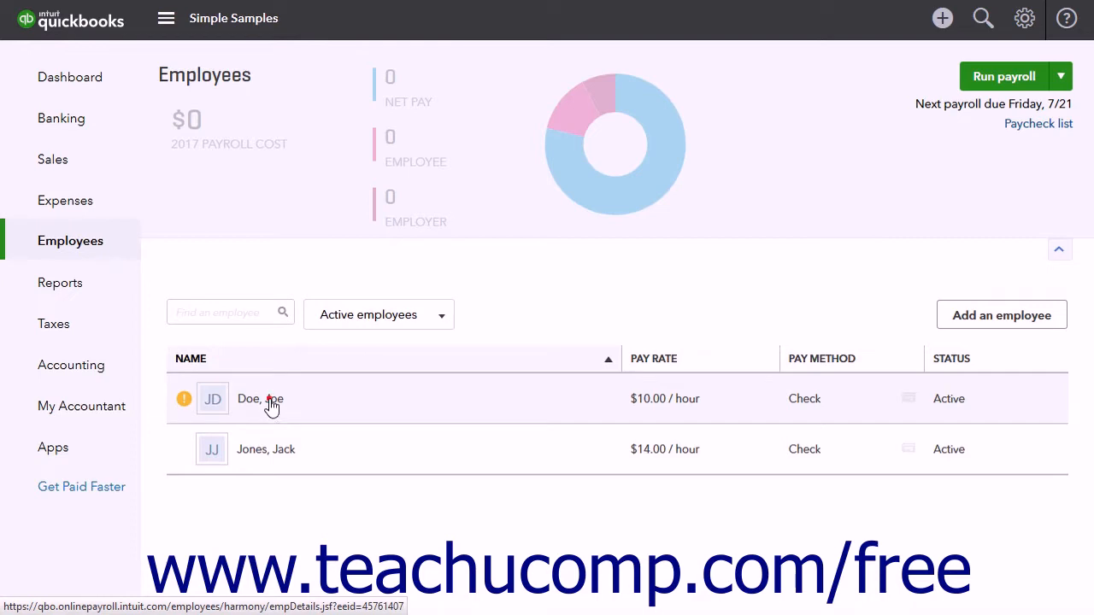
Delete the new employee with the missing W-4 form from the employee's edit page, confirming the removal
left_click(271, 407)
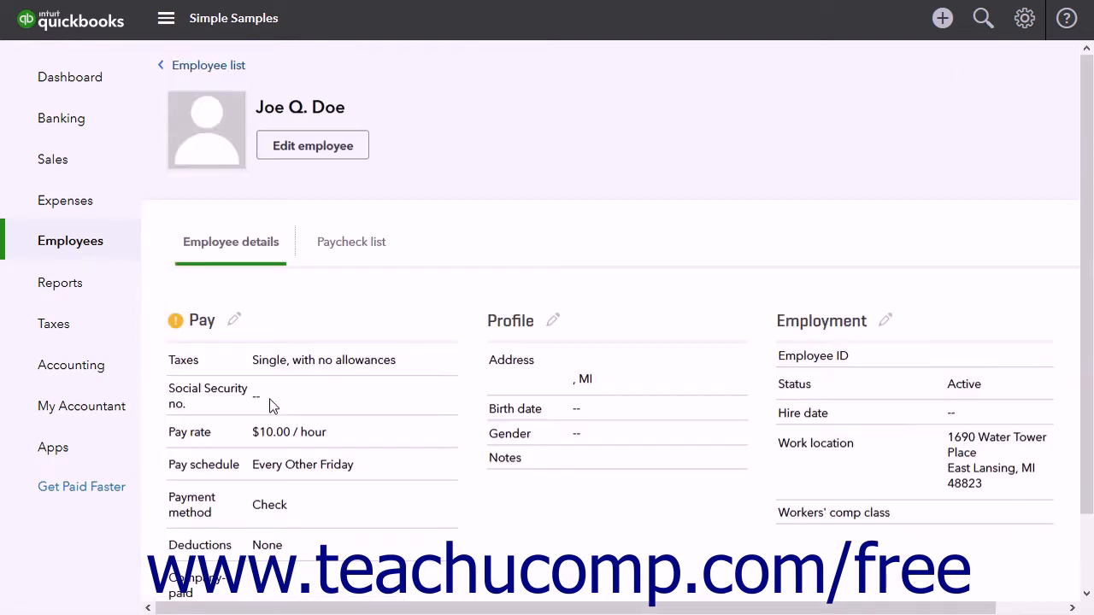
left_click(297, 151)
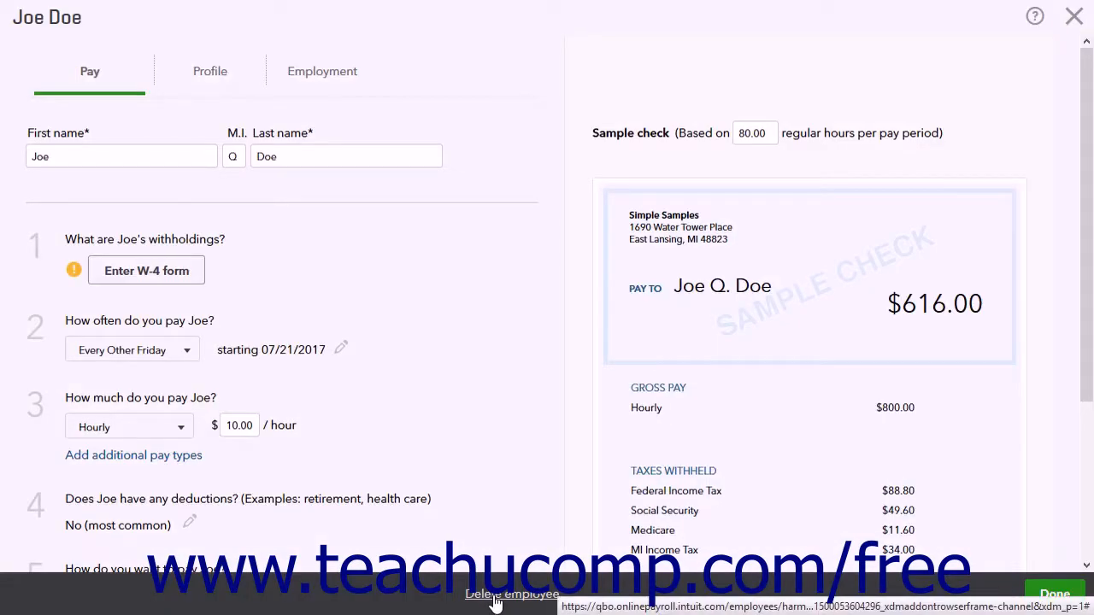
left_click(495, 596)
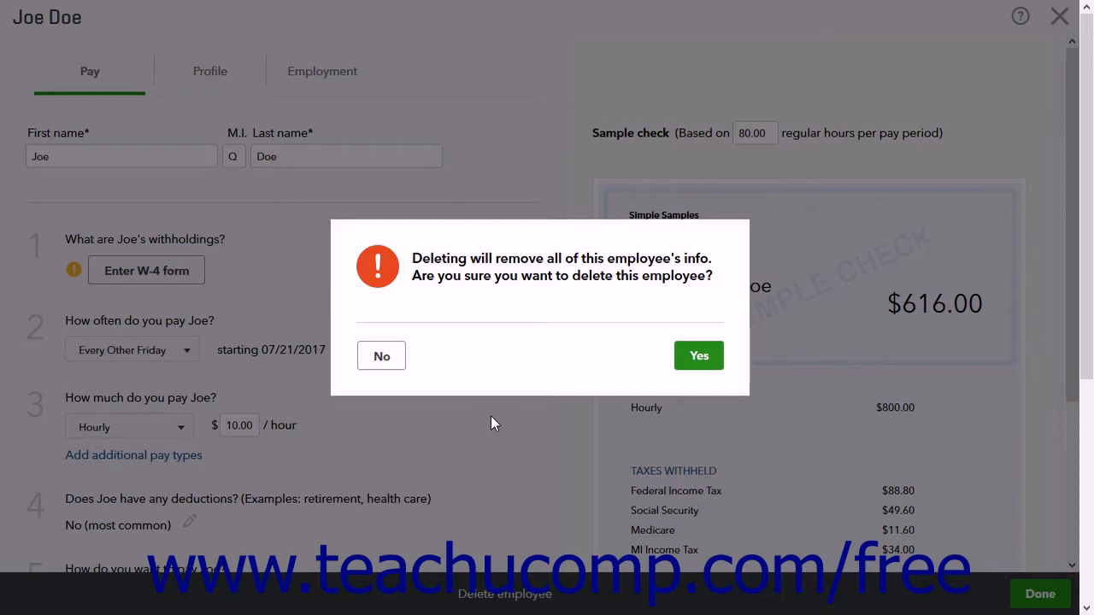
left_click(699, 357)
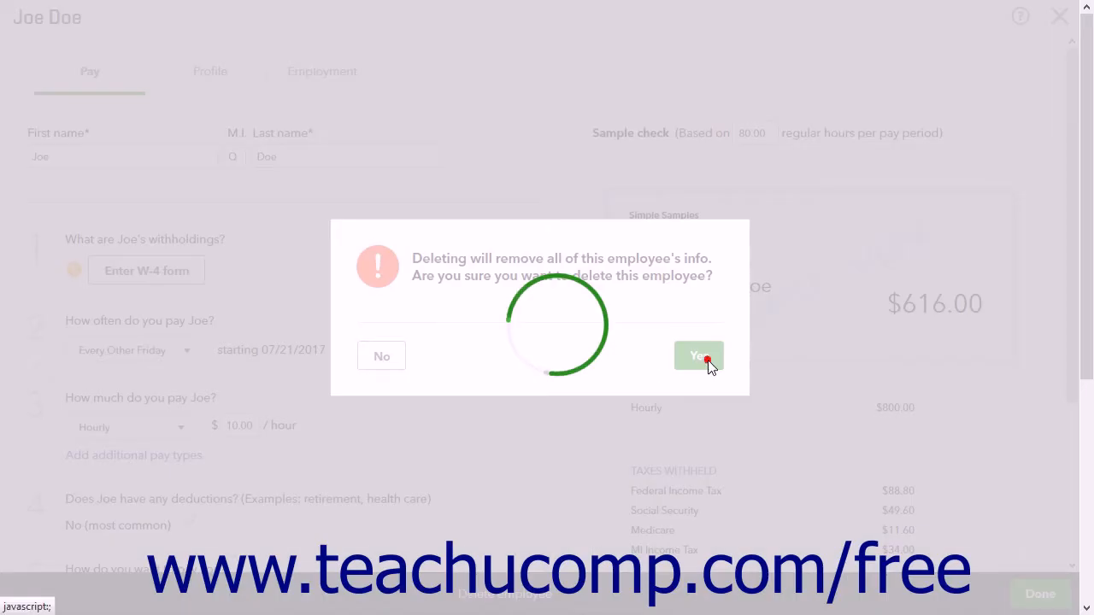